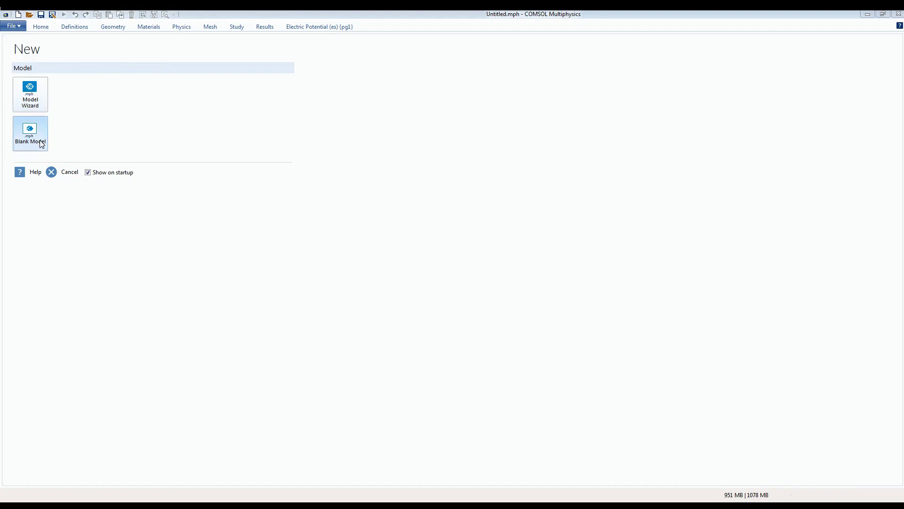
# Create a 2D model with Electrostatics (es) and a Stationary study, discarding the old untitled model.
pyautogui.click(35, 99)
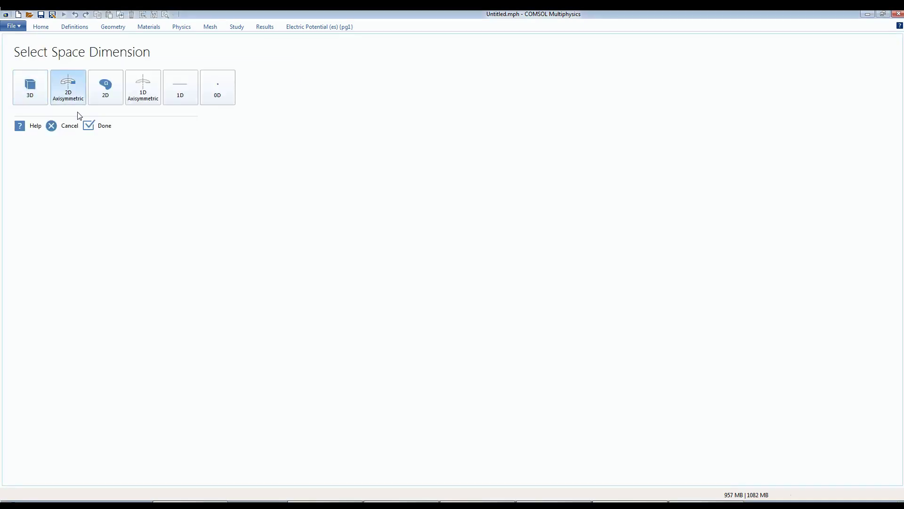
pyautogui.click(110, 94)
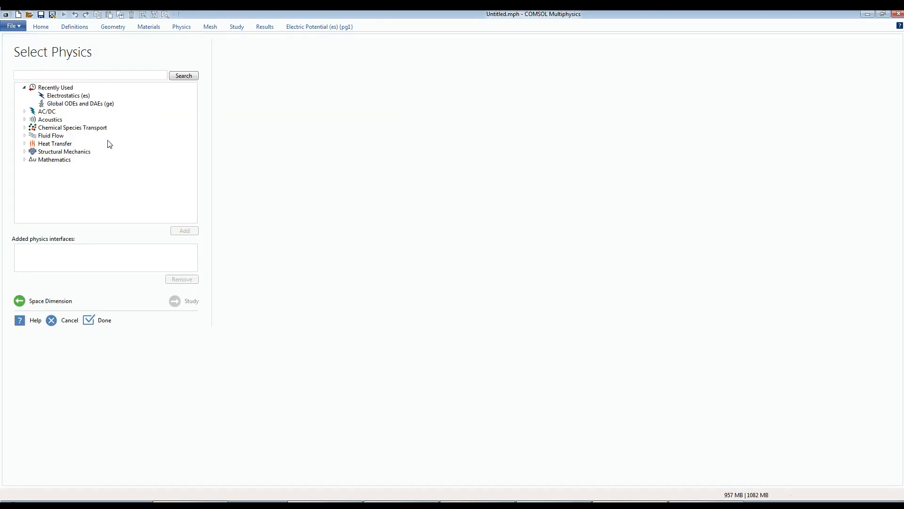
pyautogui.click(74, 97)
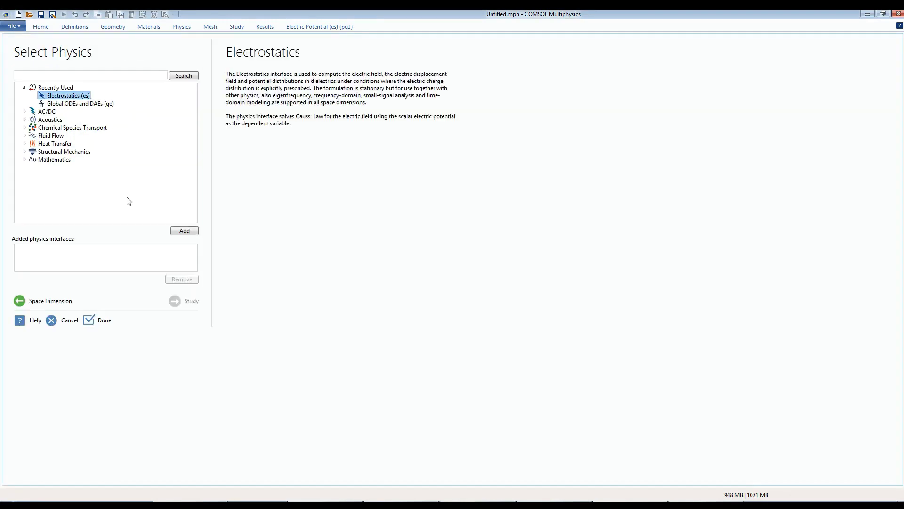
pyautogui.click(175, 232)
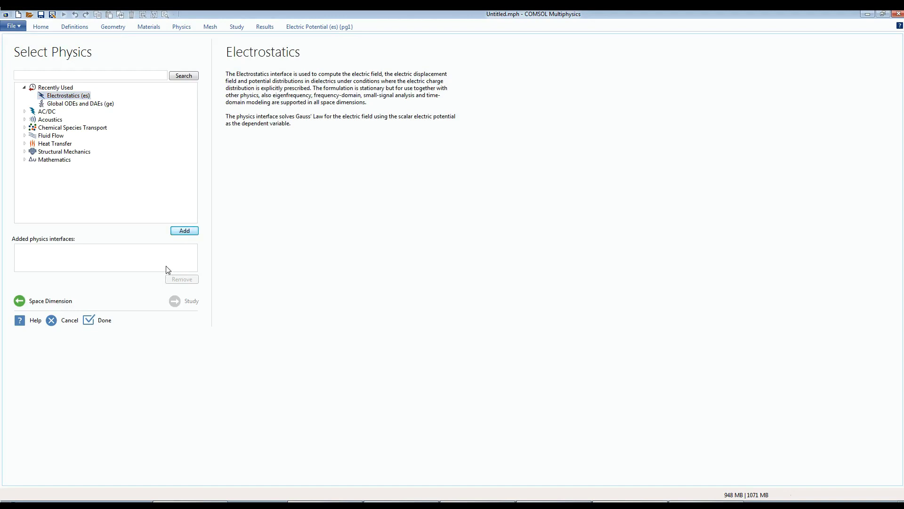
pyautogui.click(189, 304)
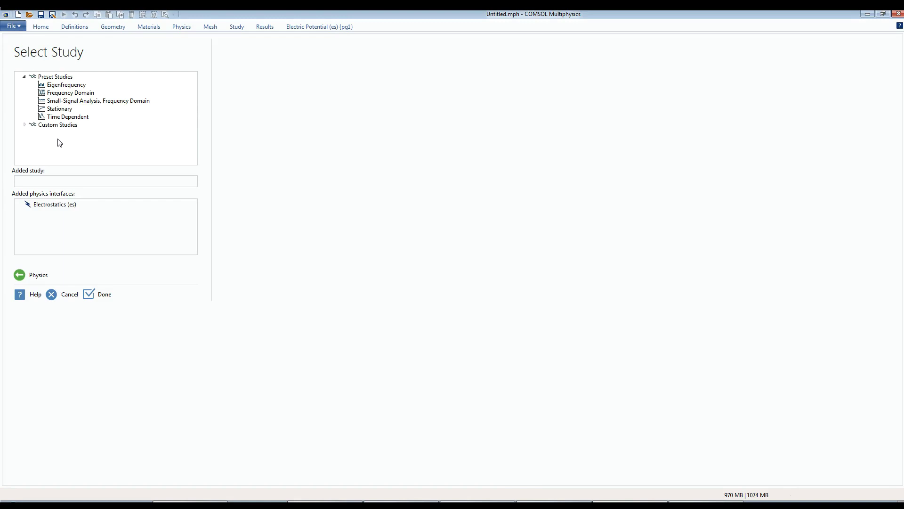
pyautogui.click(52, 109)
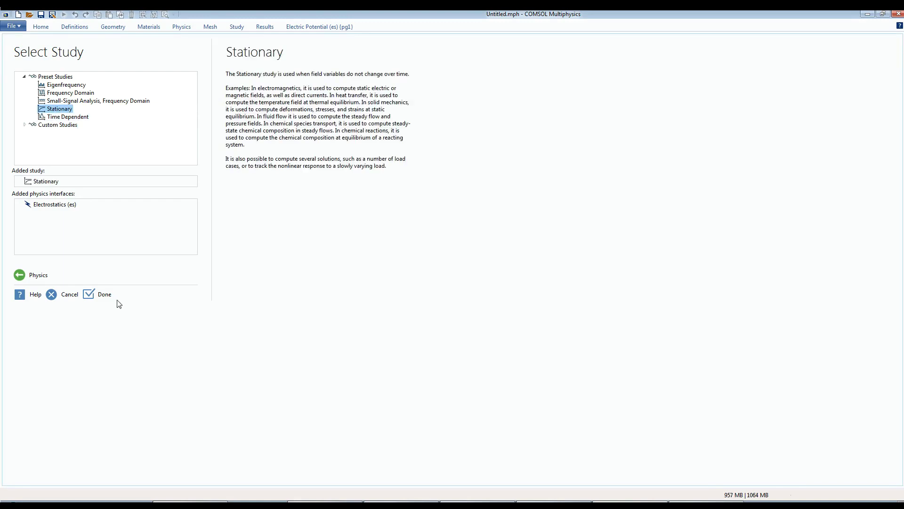
pyautogui.click(90, 297)
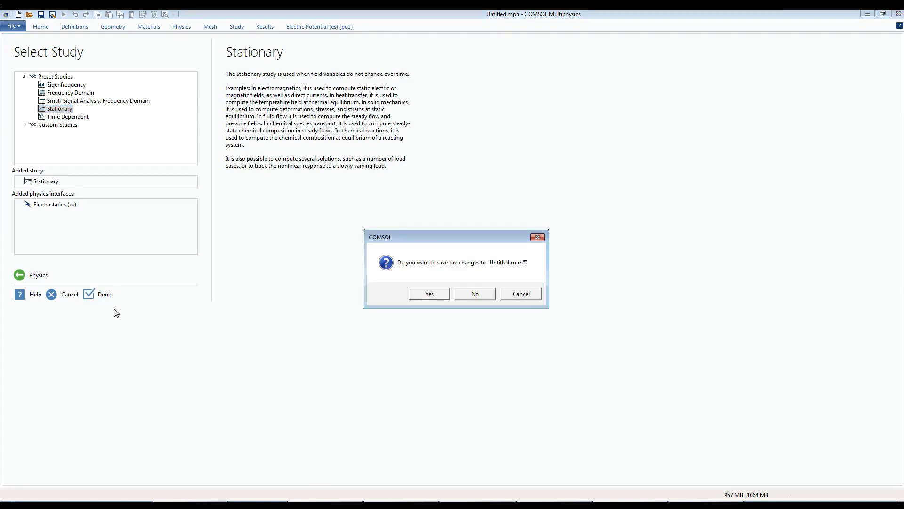
pyautogui.click(474, 298)
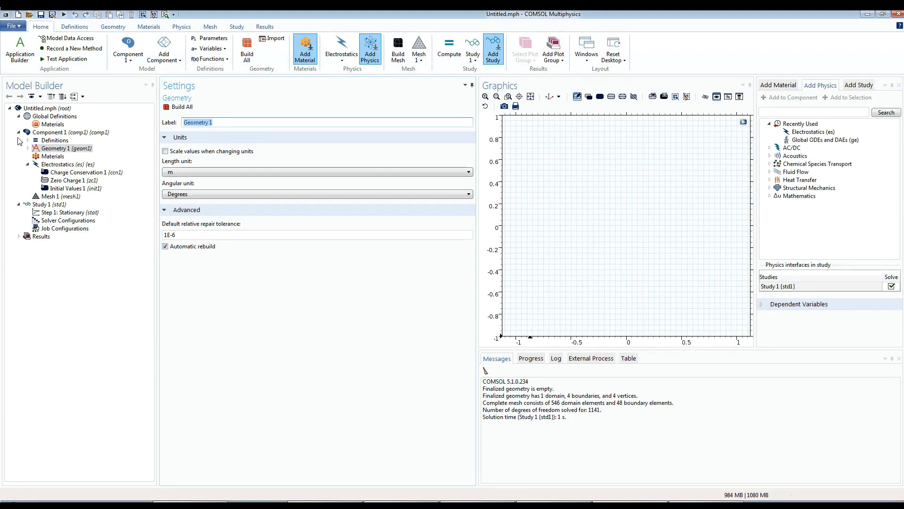
# Review the Electrostatics, Study 1 and Step 1: Stationary settings and the addable studies list.
pyautogui.click(59, 165)
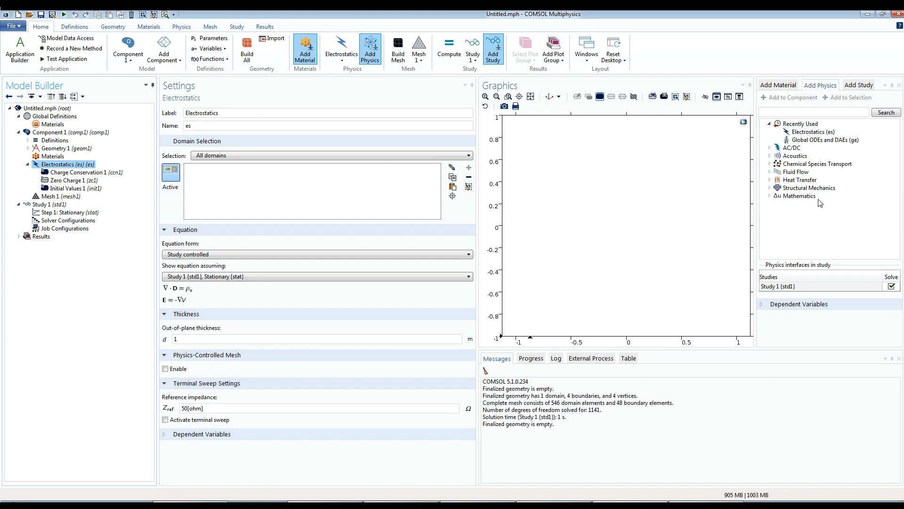
pyautogui.click(47, 204)
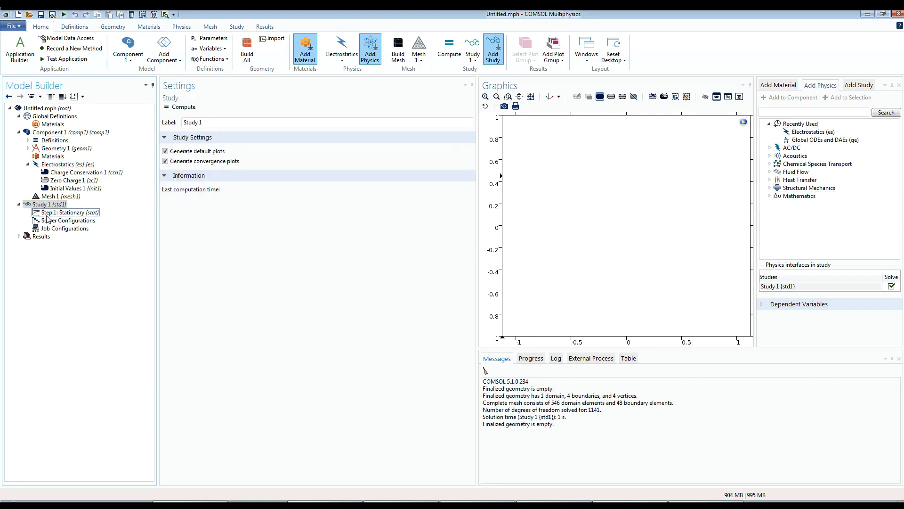
pyautogui.click(51, 212)
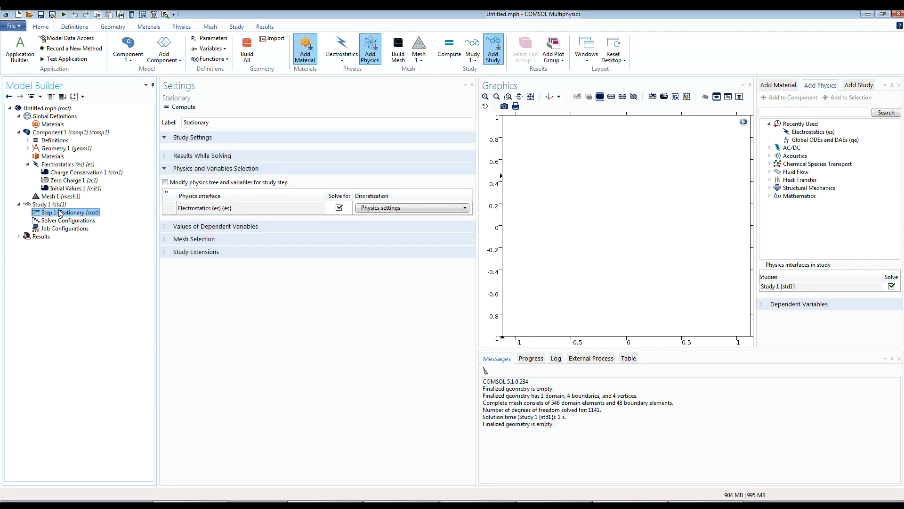
pyautogui.click(857, 86)
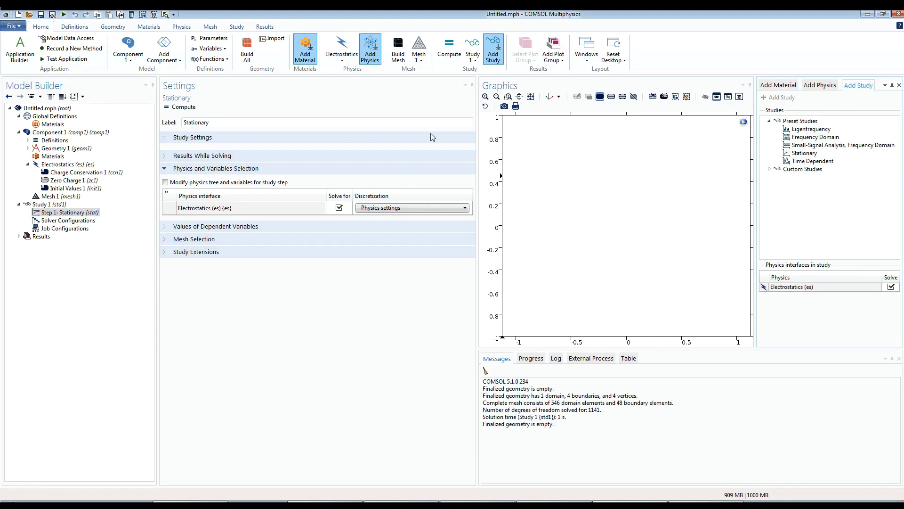
pyautogui.click(52, 205)
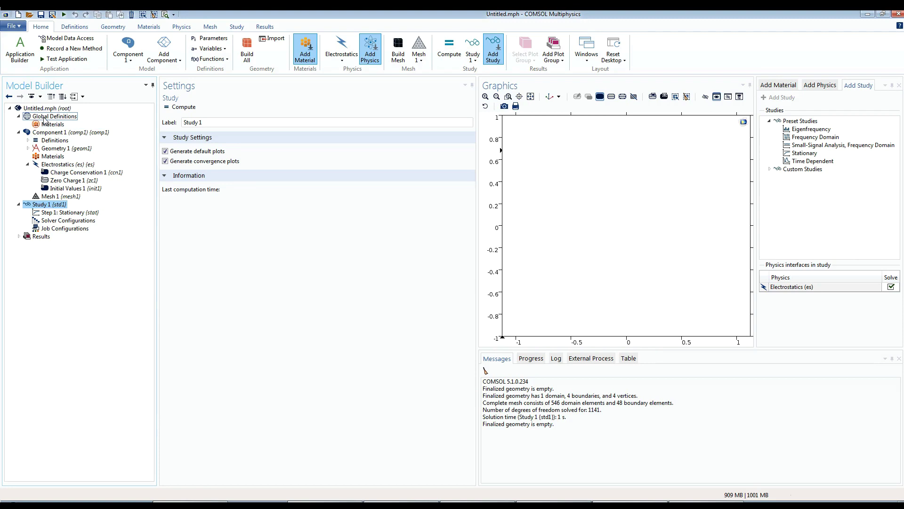
# Add a global Parameters table and define R1 = 1.
pyautogui.click(46, 117)
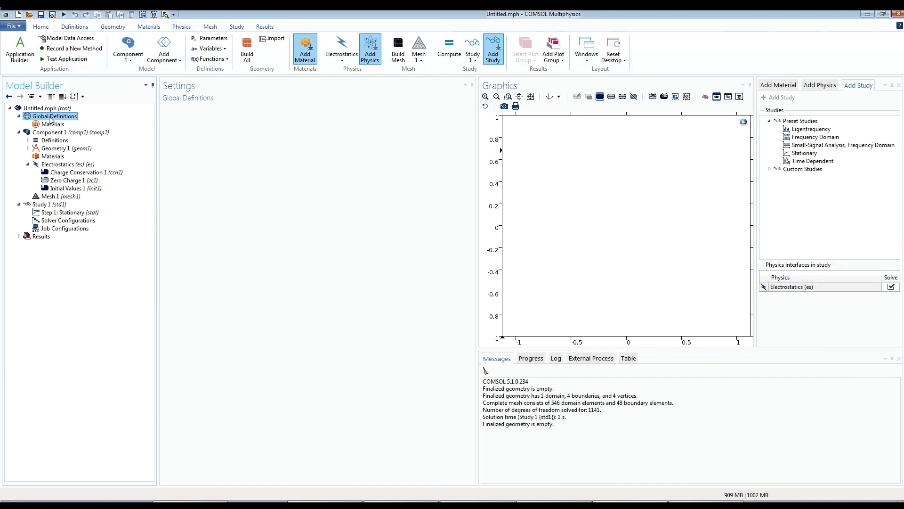
pyautogui.click(209, 38)
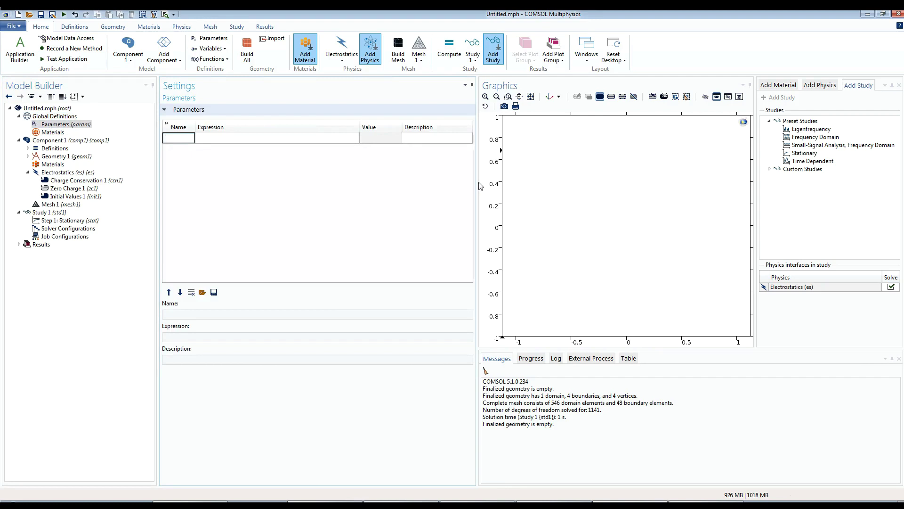
pyautogui.press('Tab')
pyautogui.write('1')
pyautogui.press('Tab')
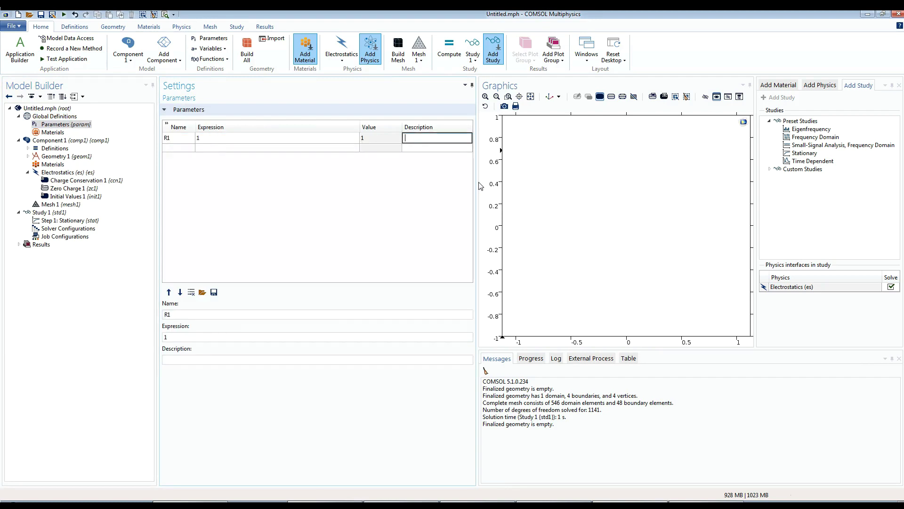
pyautogui.press('Tab')
# Define the remaining parameters R2 = 0.5, R3 = 0.3*R1 and R4 = pi/4.
pyautogui.write('R2')
pyautogui.press('Tab')
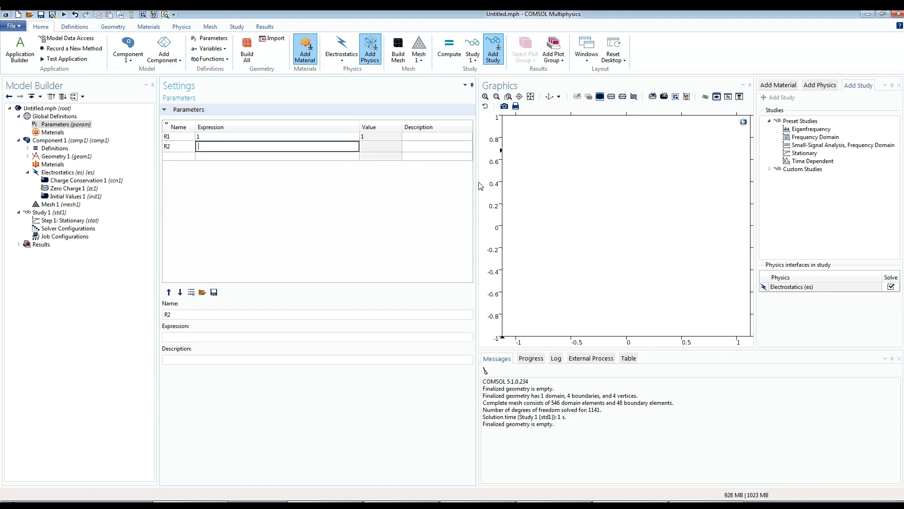
pyautogui.press('Tab')
pyautogui.press('Tab')
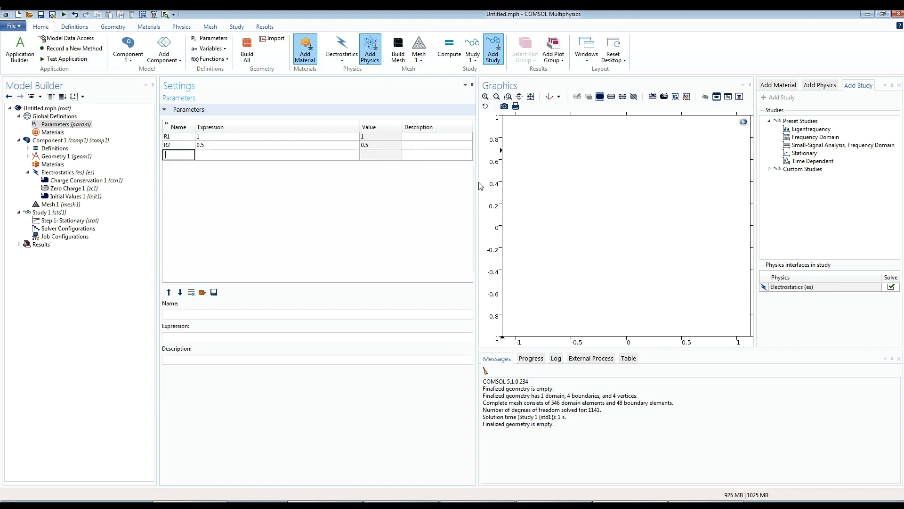
pyautogui.press('Tab')
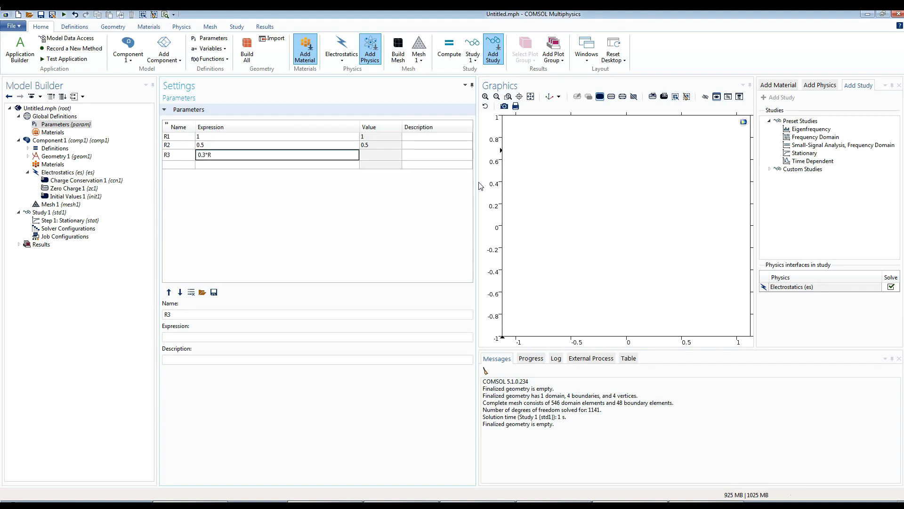
pyautogui.press('Tab')
pyautogui.press('Tab')
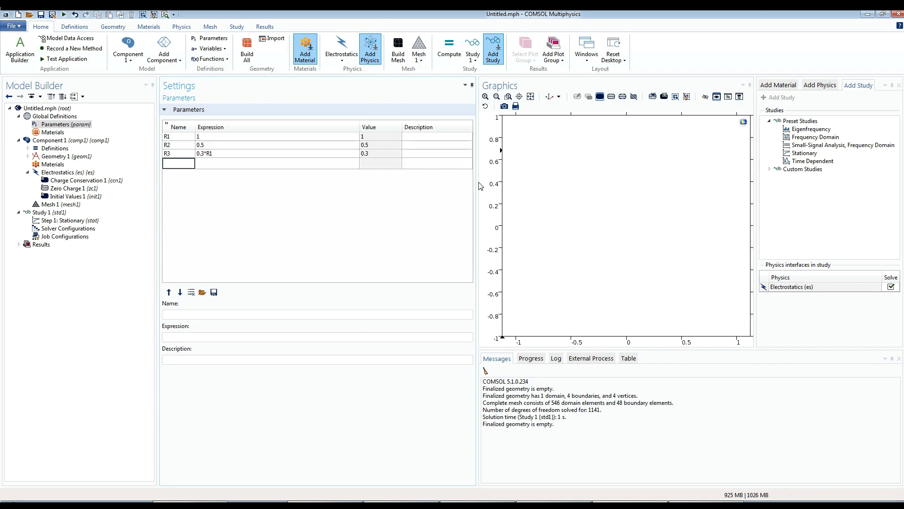
pyautogui.press('Tab')
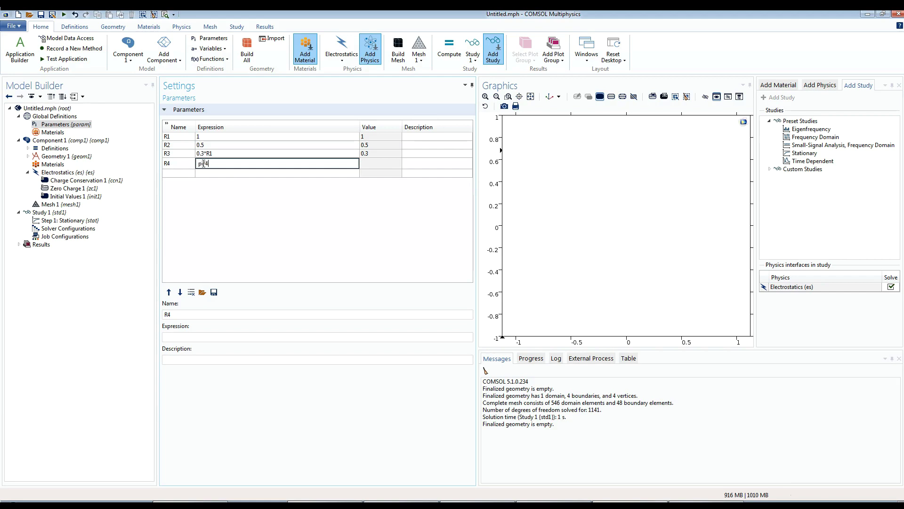
pyautogui.click(207, 197)
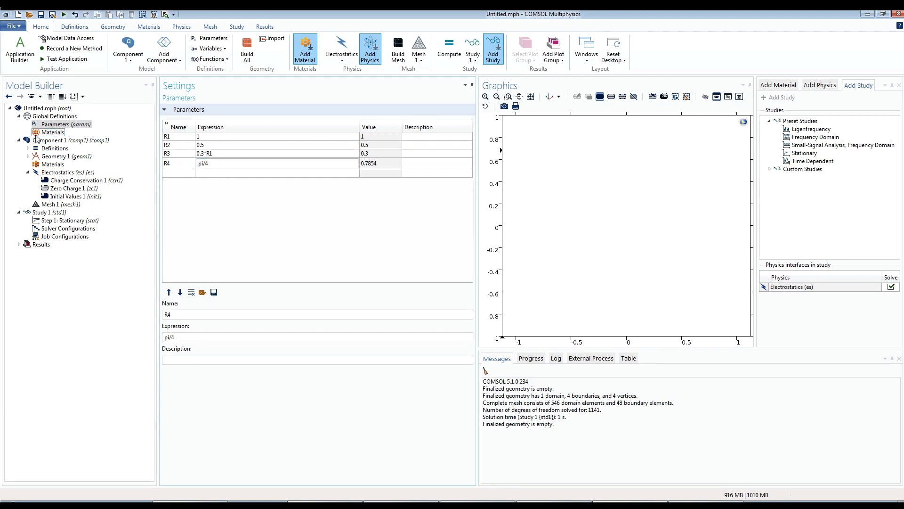
pyautogui.click(30, 159)
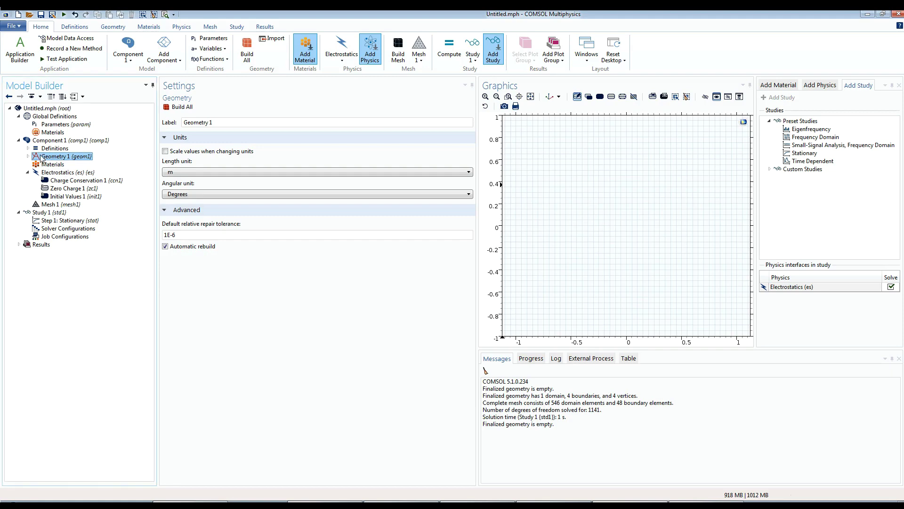
# With the Geometry tools shown, draw a first circle near the top-left of the canvas.
pyautogui.click(113, 27)
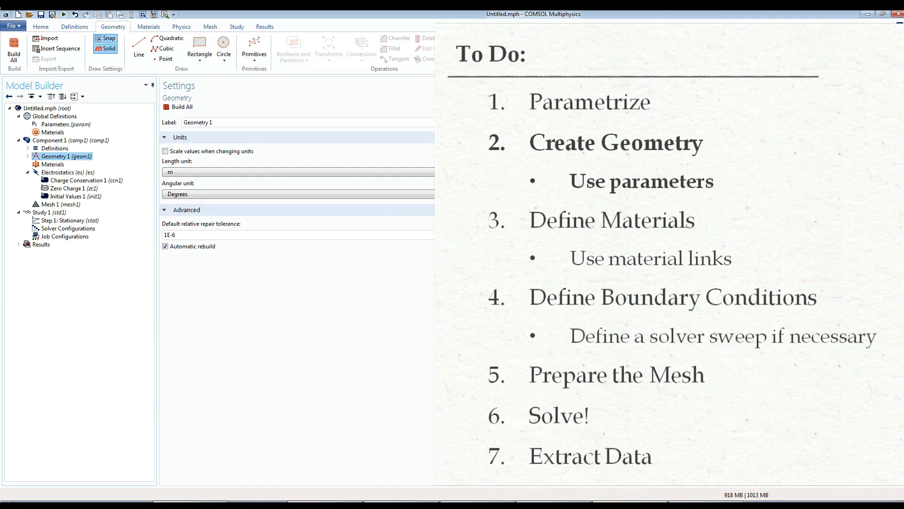
pyautogui.click(223, 47)
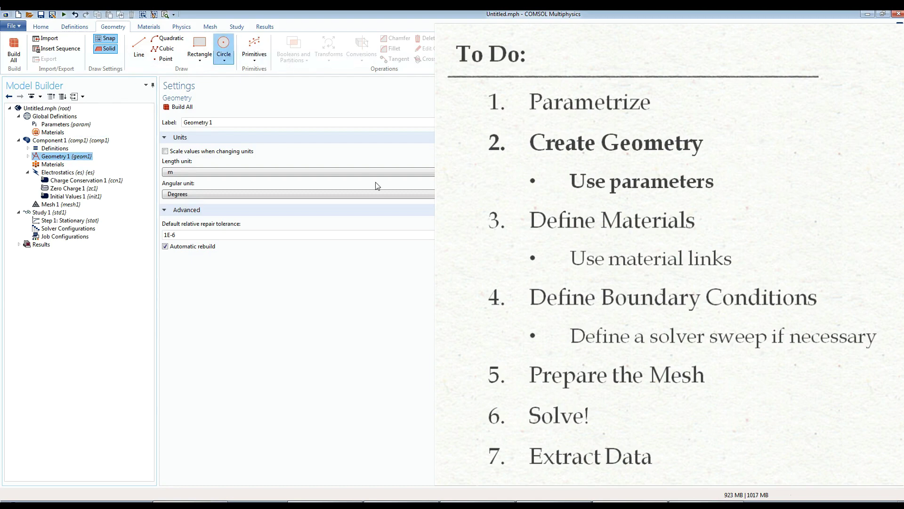
pyautogui.click(530, 137)
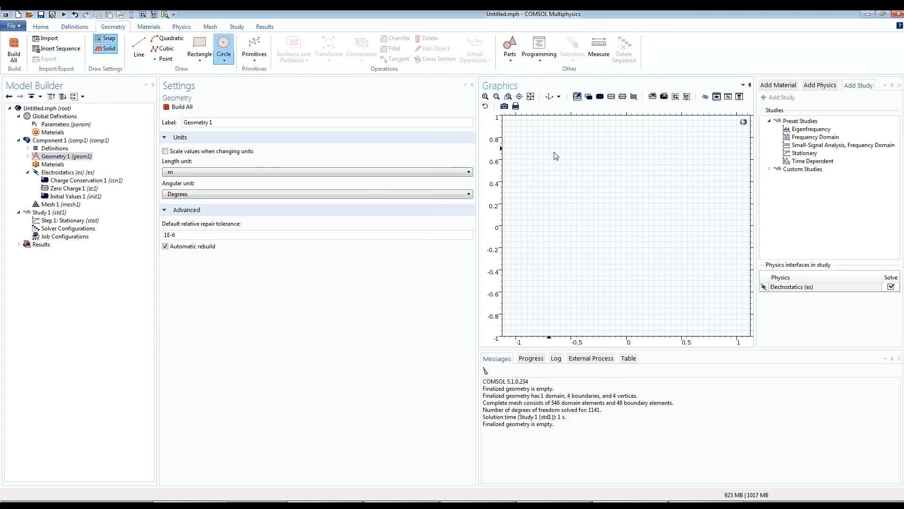
# Draw three more circles at separate spots in the graphics window.
pyautogui.click(224, 47)
pyautogui.moveTo(654, 176); pyautogui.dragTo(673, 193)
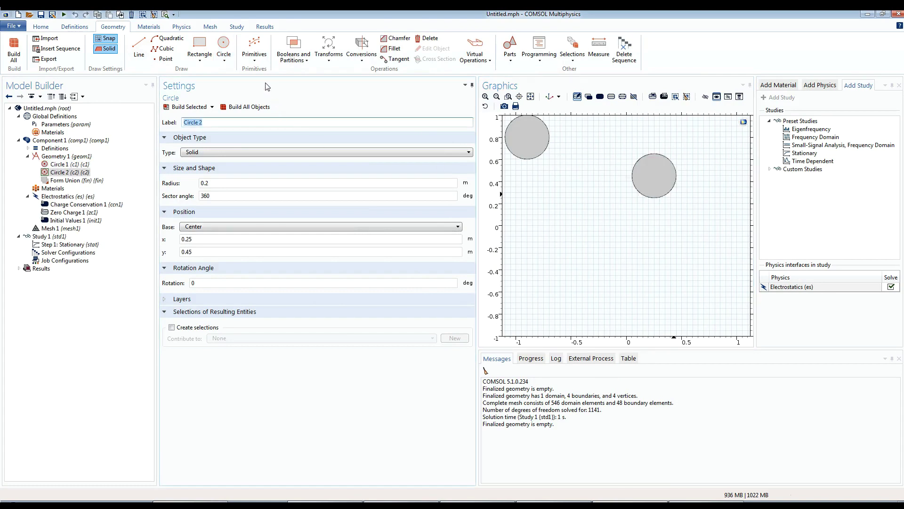
pyautogui.click(224, 47)
pyautogui.moveTo(544, 233); pyautogui.dragTo(571, 234)
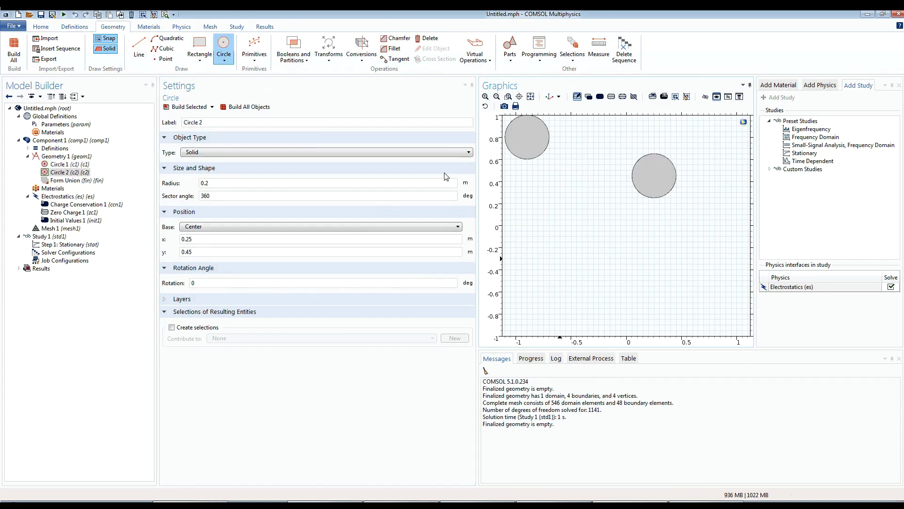
pyautogui.click(229, 53)
pyautogui.moveTo(642, 258); pyautogui.dragTo(662, 278)
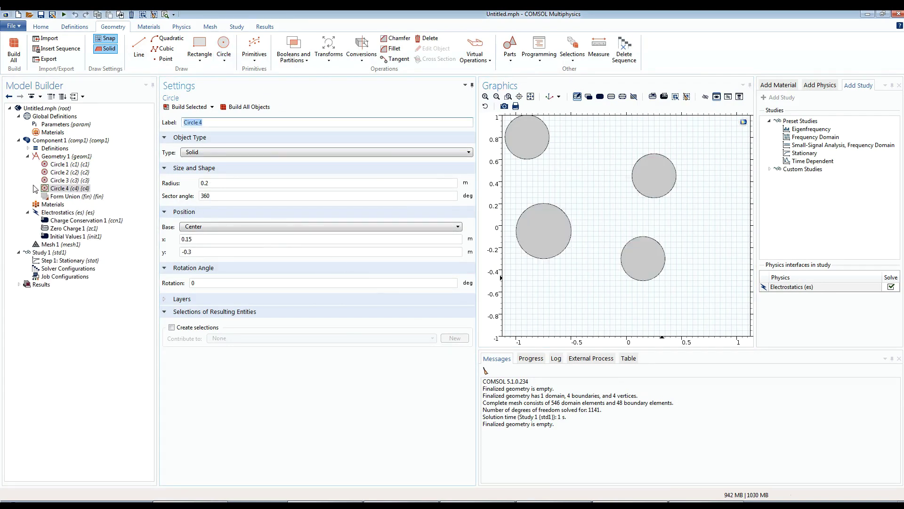
# Set the circle radii to R1, R2, R3 and R4 and build all objects.
pyautogui.click(70, 164)
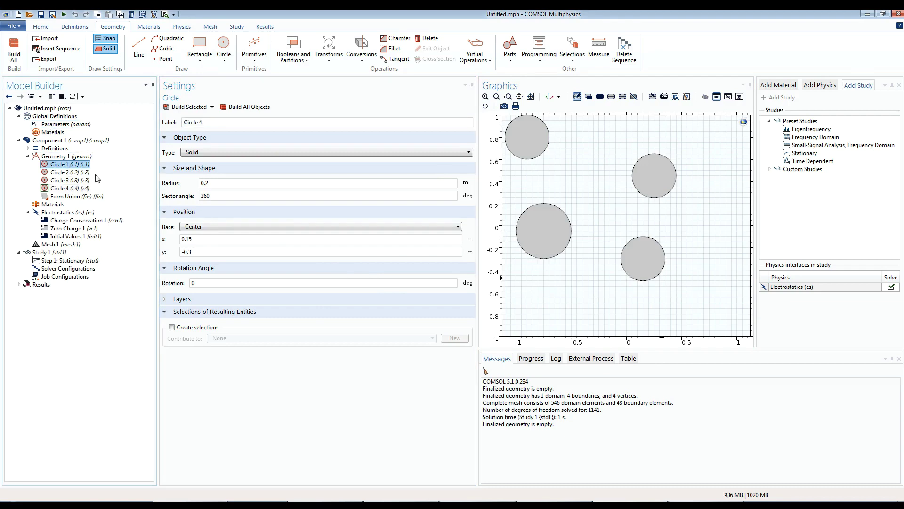
pyautogui.doubleClick(393, 183)
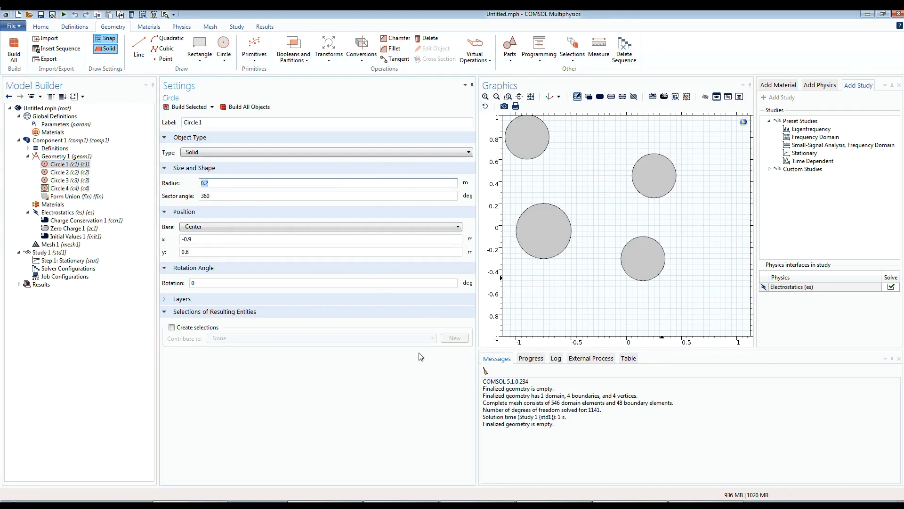
pyautogui.write('R1')
pyautogui.click(95, 171)
pyautogui.click(225, 183)
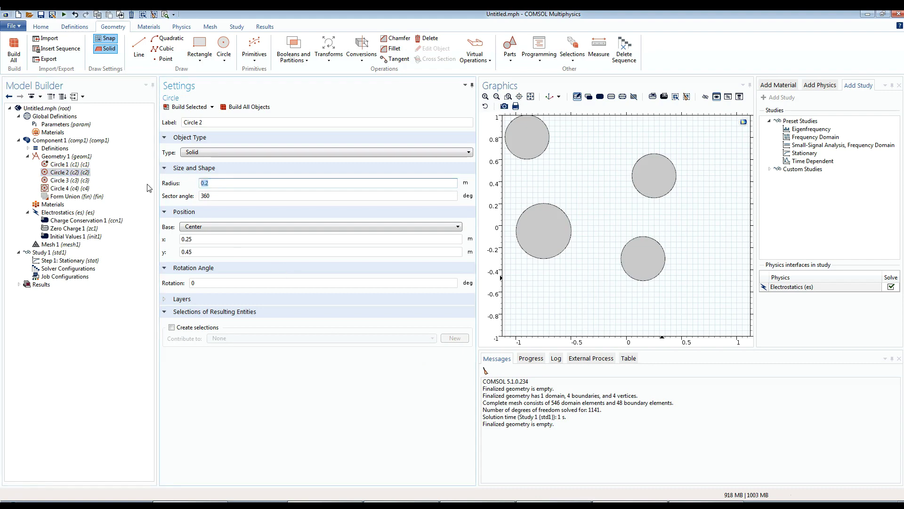
pyautogui.write('R2')
pyautogui.click(113, 180)
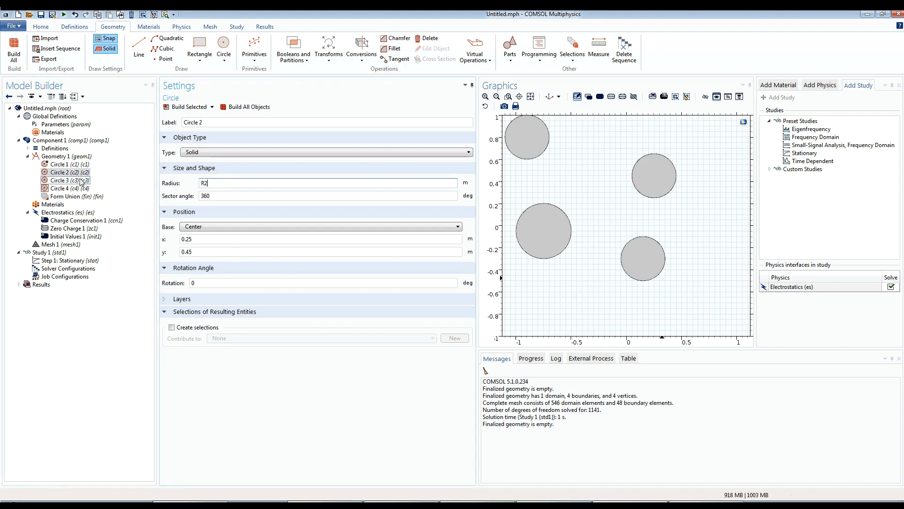
pyautogui.click(200, 184)
pyautogui.write('R3')
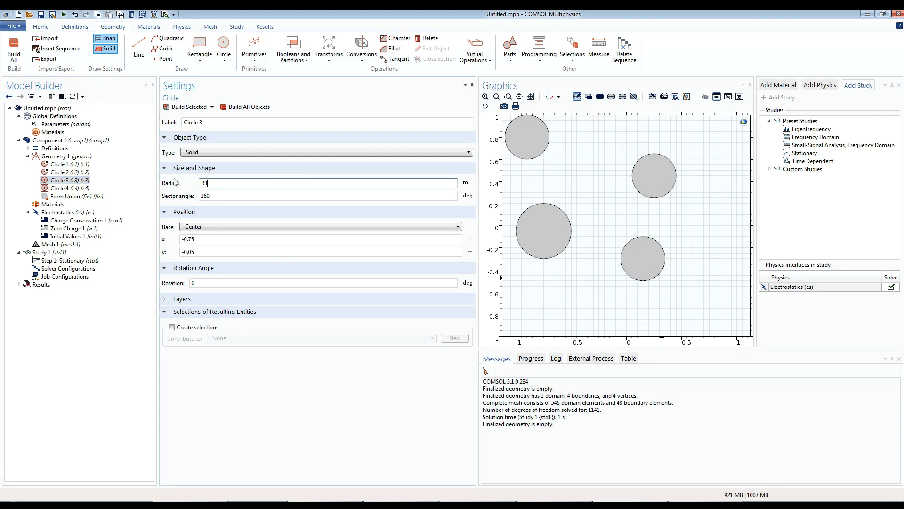
pyautogui.click(75, 188)
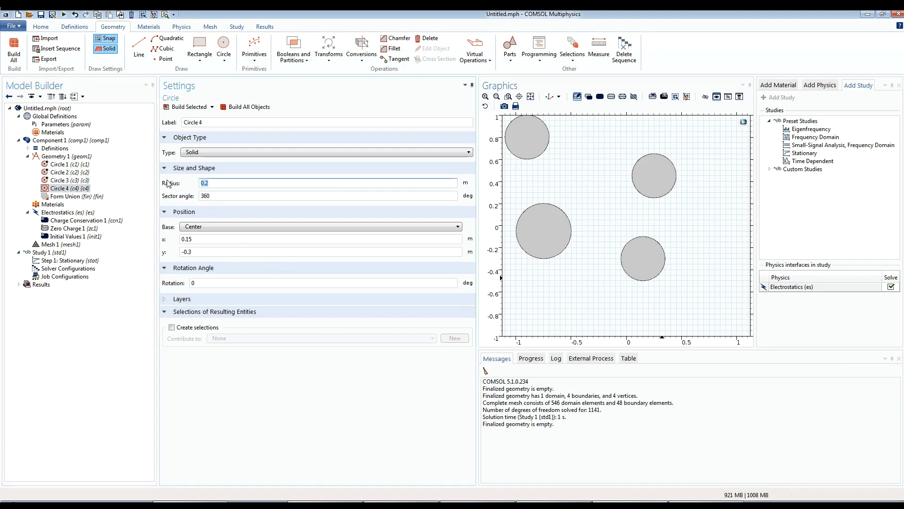
pyautogui.write('R4')
pyautogui.click(241, 108)
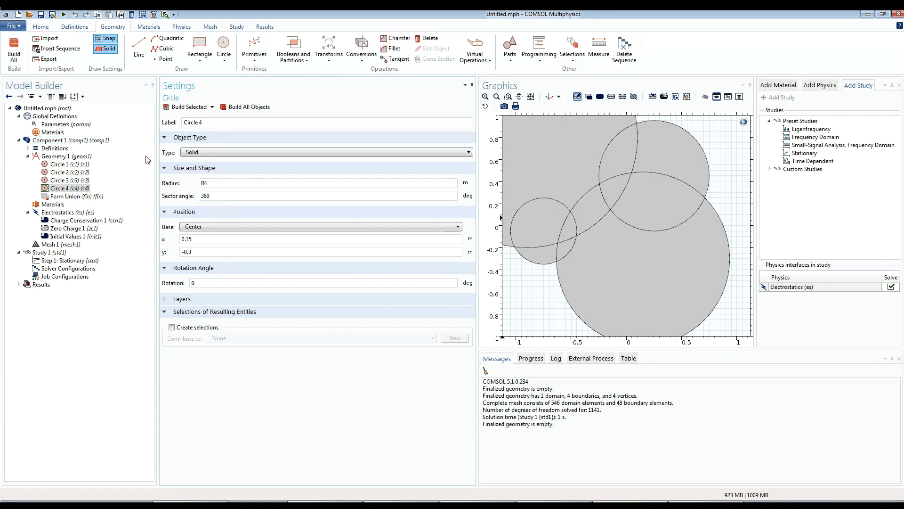
# Drag the large, small upper-right and smallest circles to free spots so none overlap.
pyautogui.scroll(-6, 659, 162)
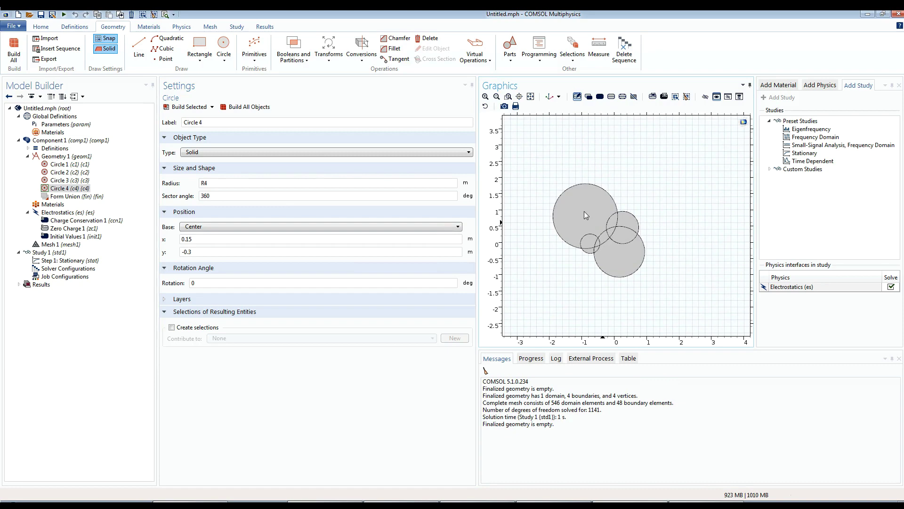
pyautogui.click(591, 211)
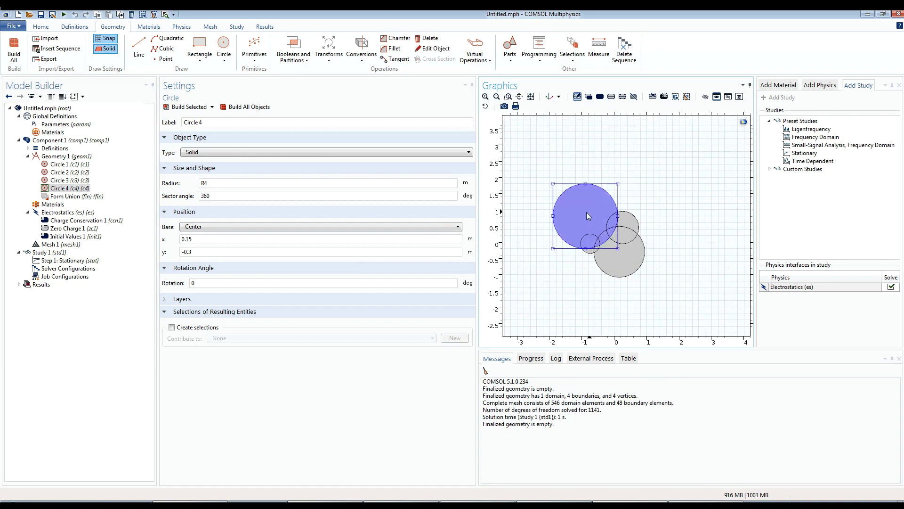
pyautogui.moveTo(591, 211); pyautogui.dragTo(560, 198)
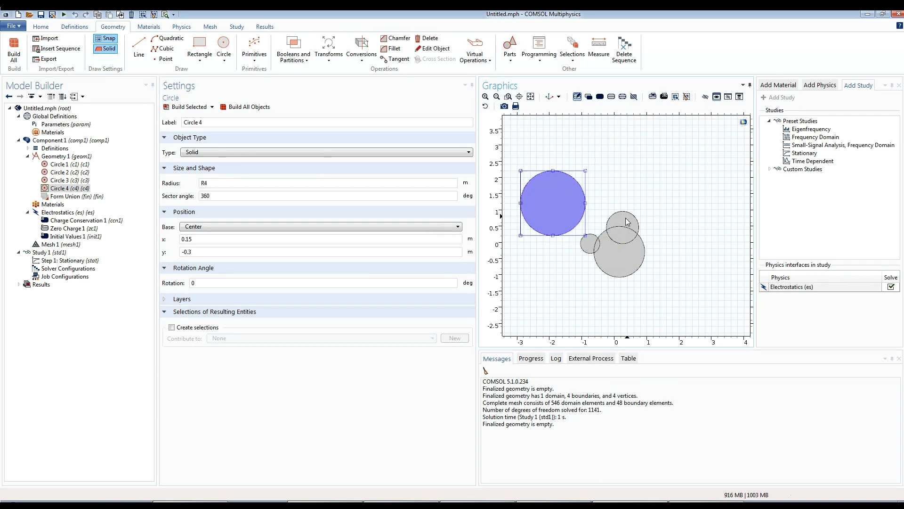
pyautogui.click(625, 231)
pyautogui.moveTo(626, 235); pyautogui.dragTo(626, 202)
pyautogui.click(591, 244)
pyautogui.moveTo(592, 244); pyautogui.dragTo(564, 270)
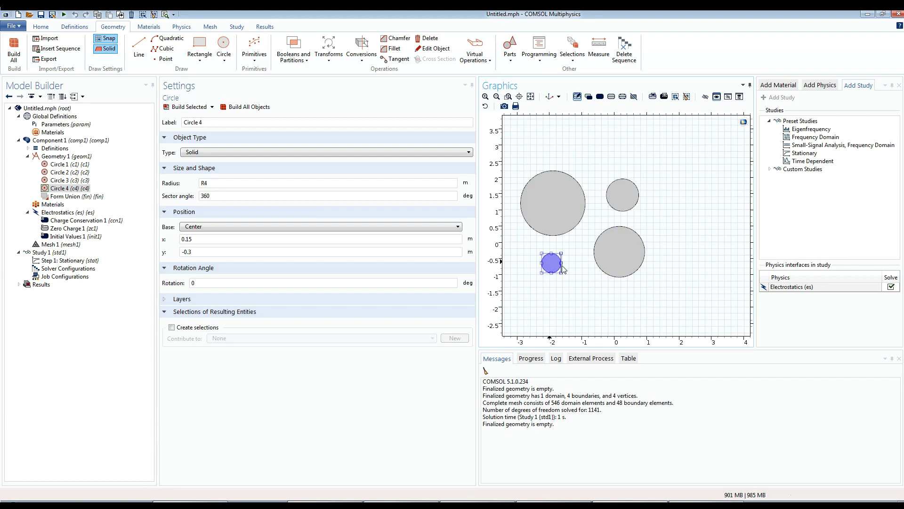
pyautogui.scroll(-3, 593, 211)
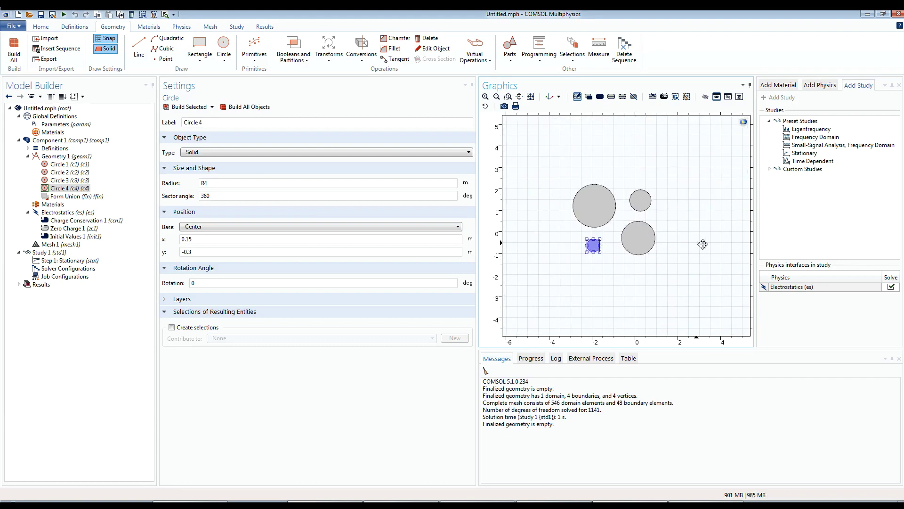
pyautogui.scroll(3, 634, 212)
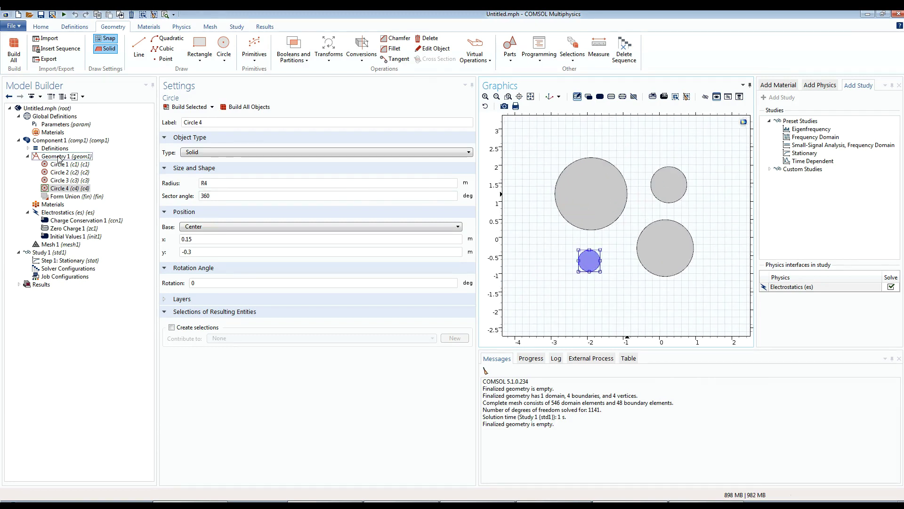
pyautogui.click(59, 157)
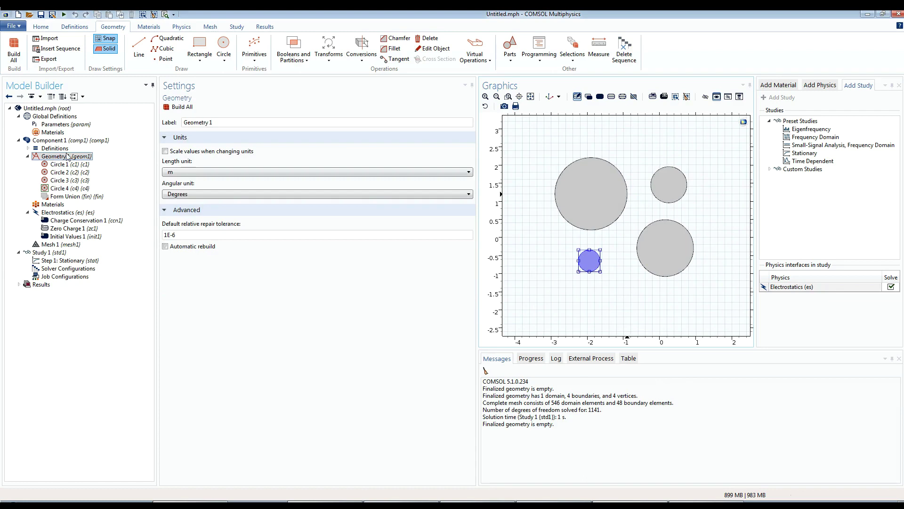
pyautogui.click(201, 45)
# Draw a 6.2 × 4.8 rectangle cornered at (-4, -2) around the circles and build all.
pyautogui.moveTo(515, 136); pyautogui.dragTo(739, 309)
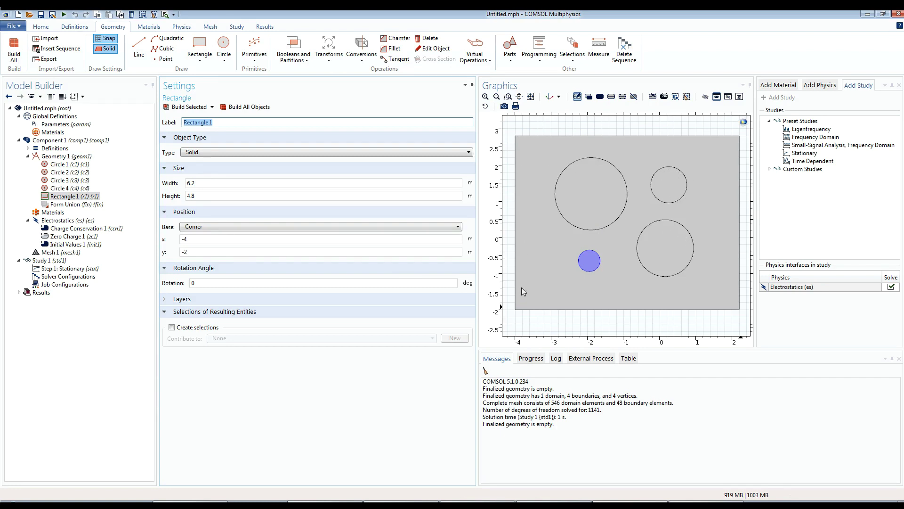
pyautogui.click(581, 323)
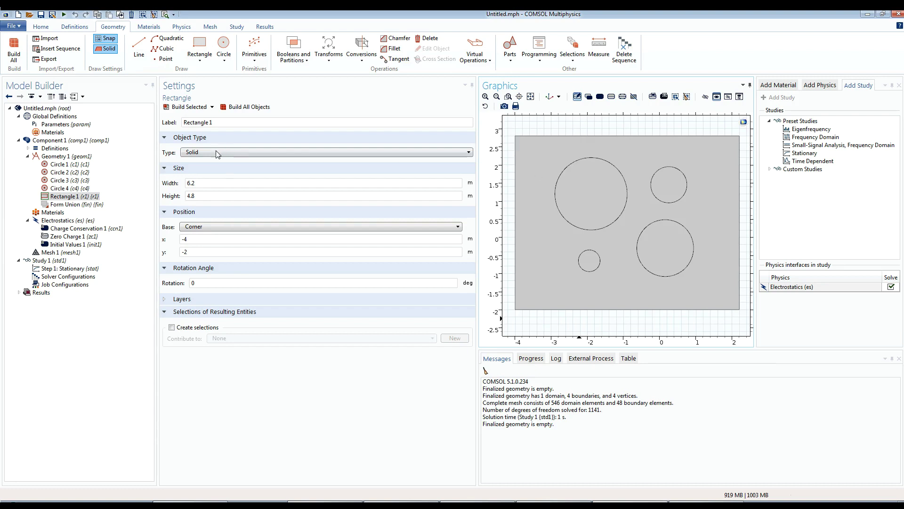
pyautogui.click(52, 157)
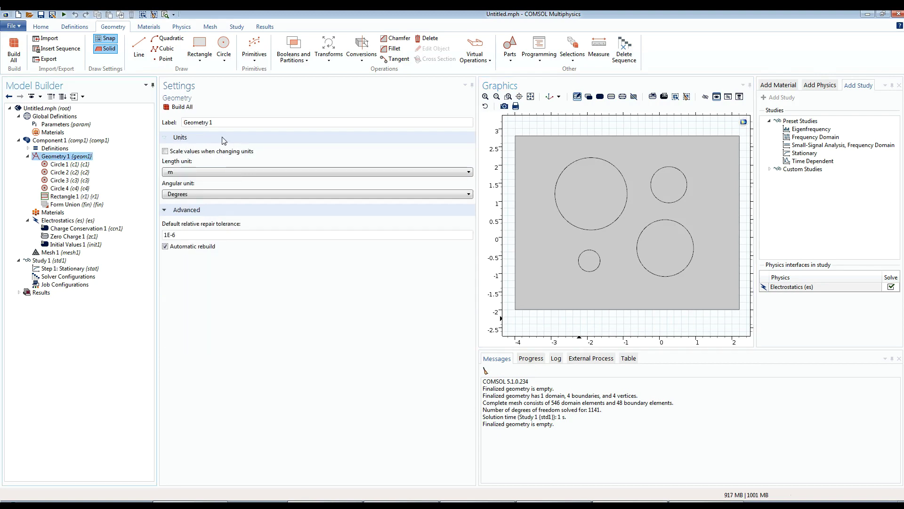
pyautogui.click(179, 106)
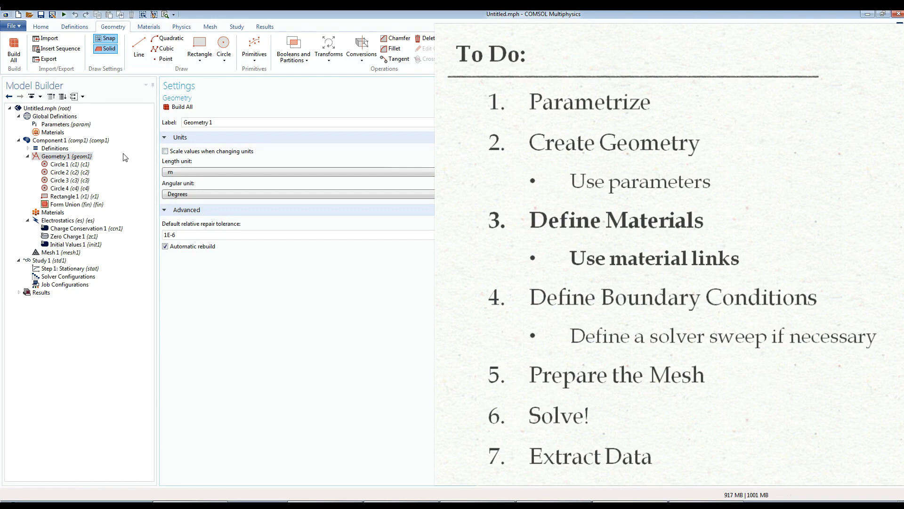
pyautogui.click(49, 136)
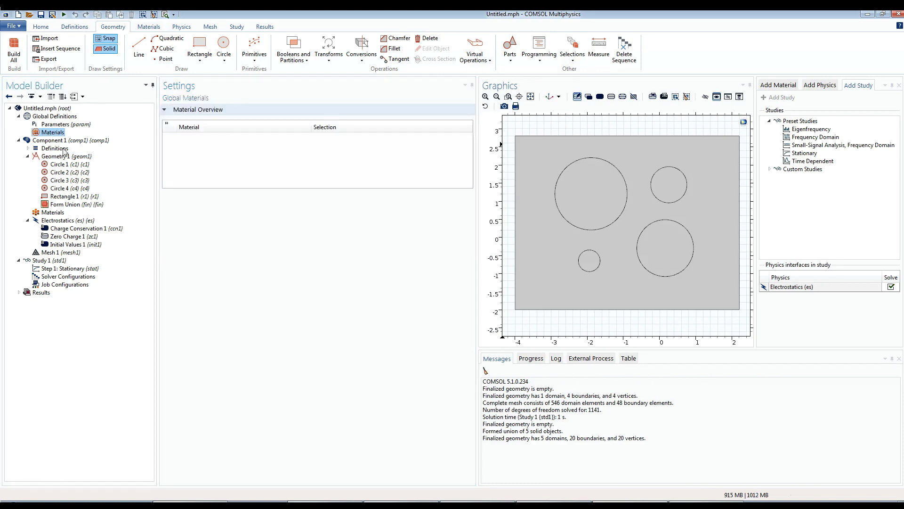
# Add a blank global Material 1 with Relative Permittivity set to epsilon1.
pyautogui.rightClick(53, 132)
pyautogui.click(66, 150)
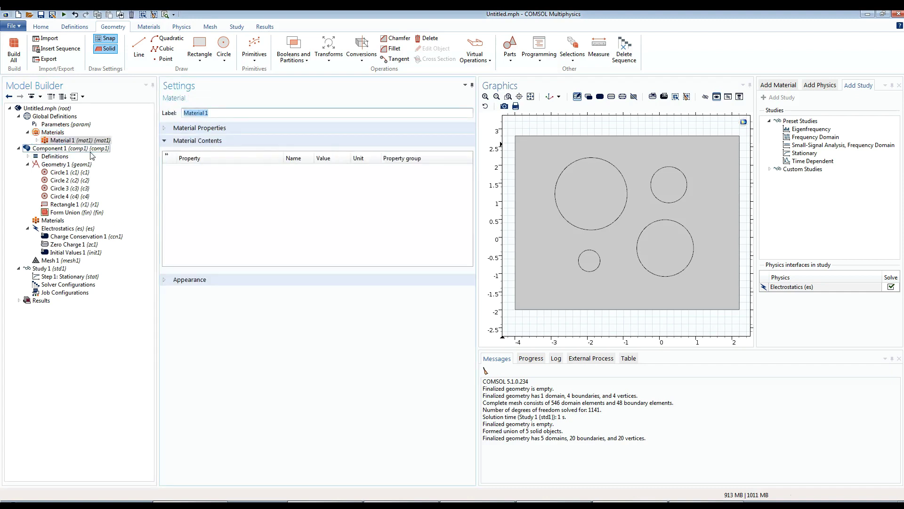
pyautogui.click(188, 128)
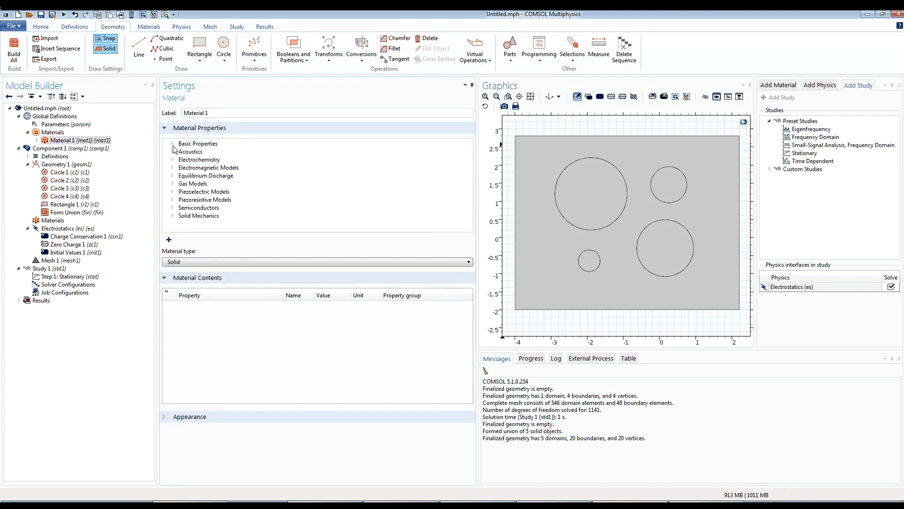
pyautogui.click(174, 145)
pyautogui.scroll(-4, 184, 189)
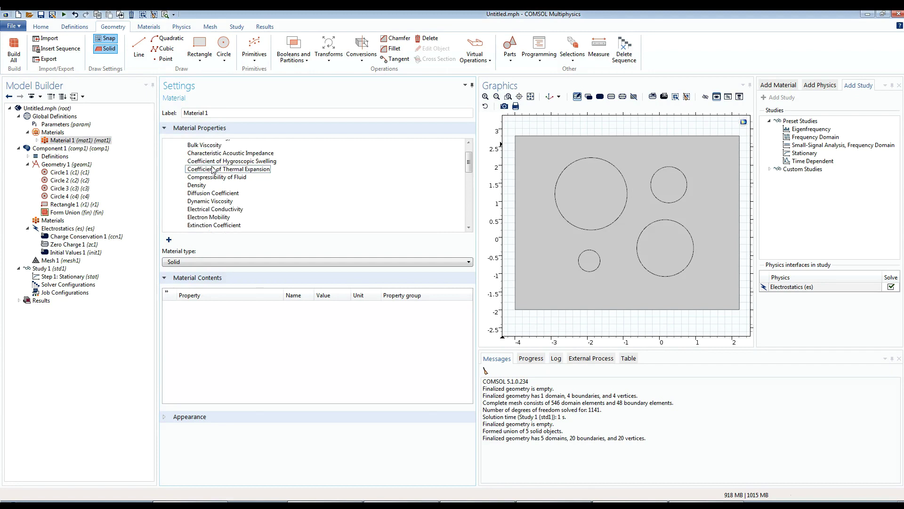
pyautogui.scroll(-2, 186, 208)
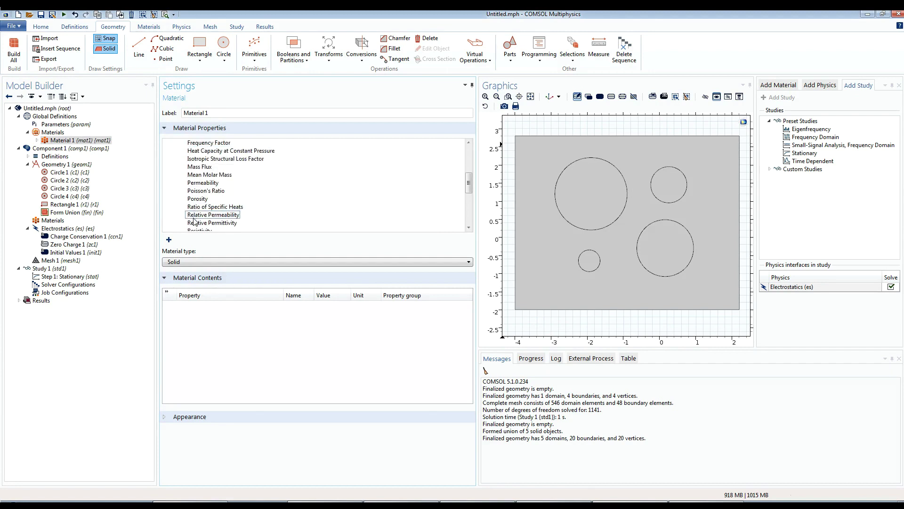
pyautogui.click(199, 223)
pyautogui.doubleClick(201, 224)
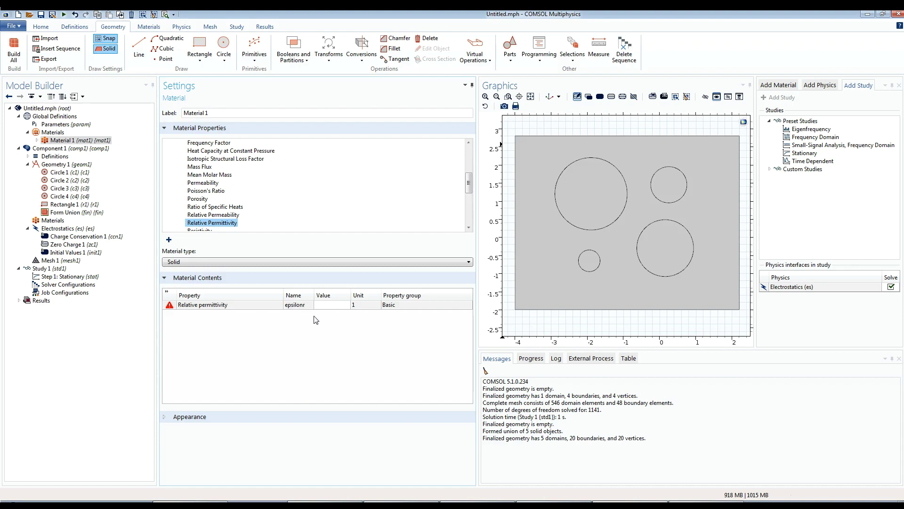
pyautogui.click(323, 305)
pyautogui.write('1')
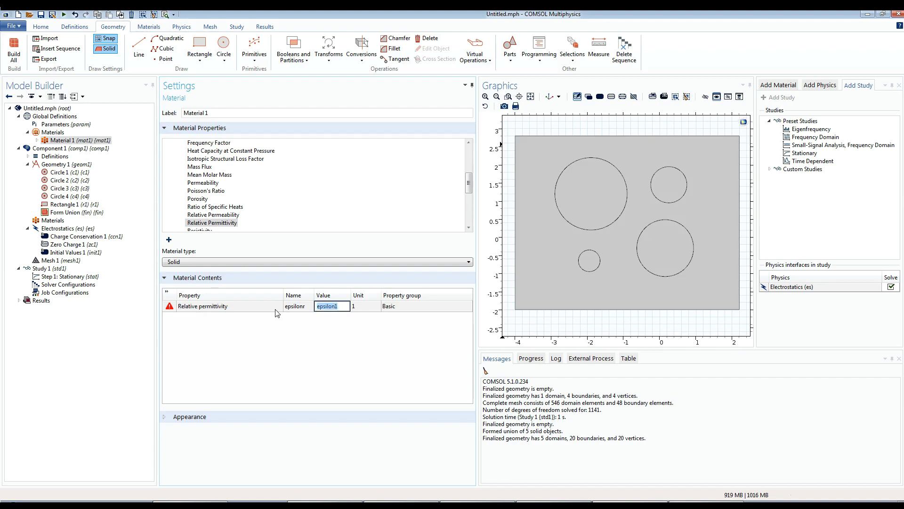
pyautogui.click(259, 344)
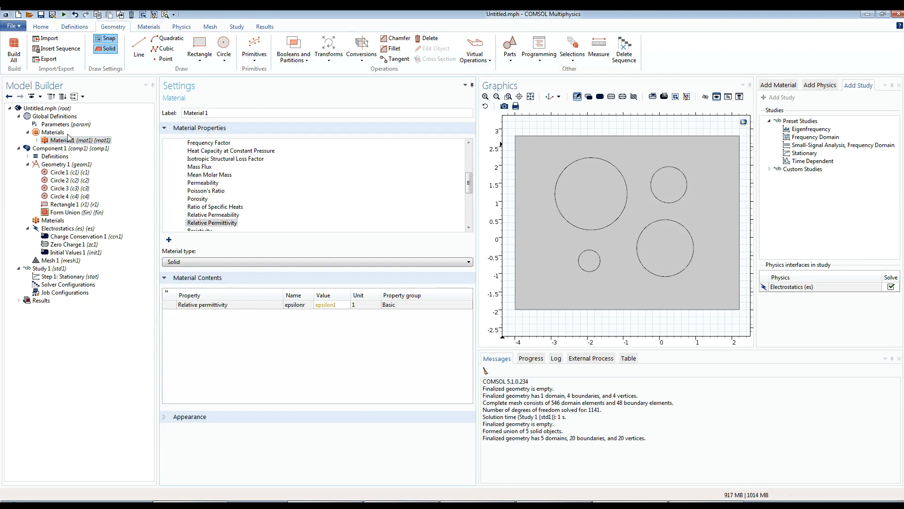
# Add the global parameter epsilon1 with expression 1, then view Material 1.
pyautogui.click(56, 126)
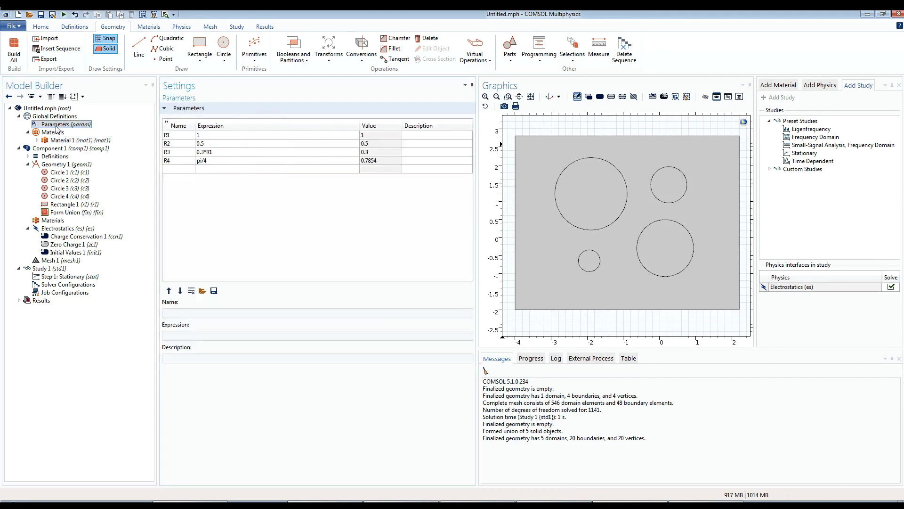
pyautogui.click(179, 170)
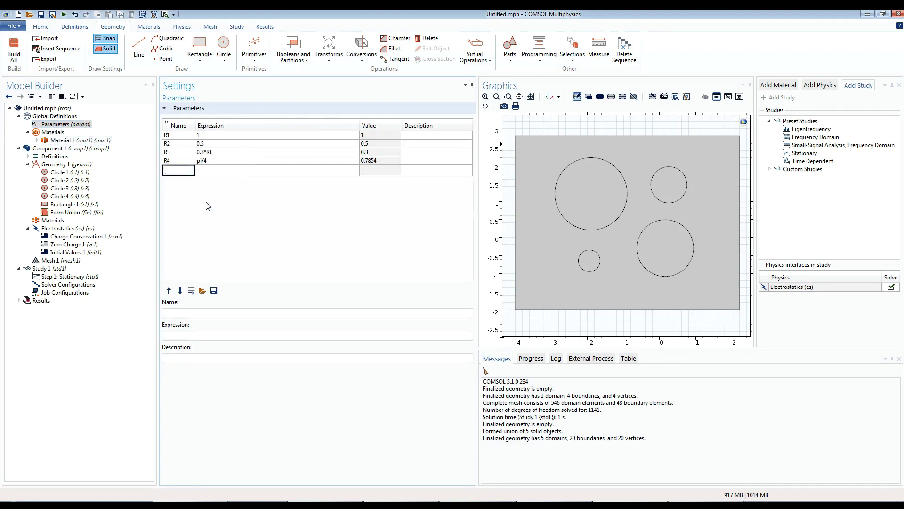
pyautogui.write('epsilon1')
pyautogui.click(210, 170)
pyautogui.write('1')
pyautogui.press('Return')
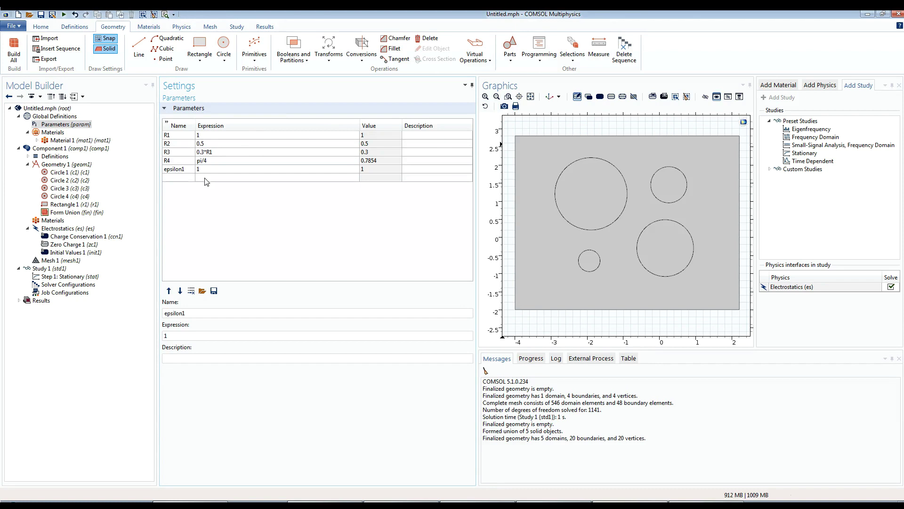
pyautogui.click(64, 140)
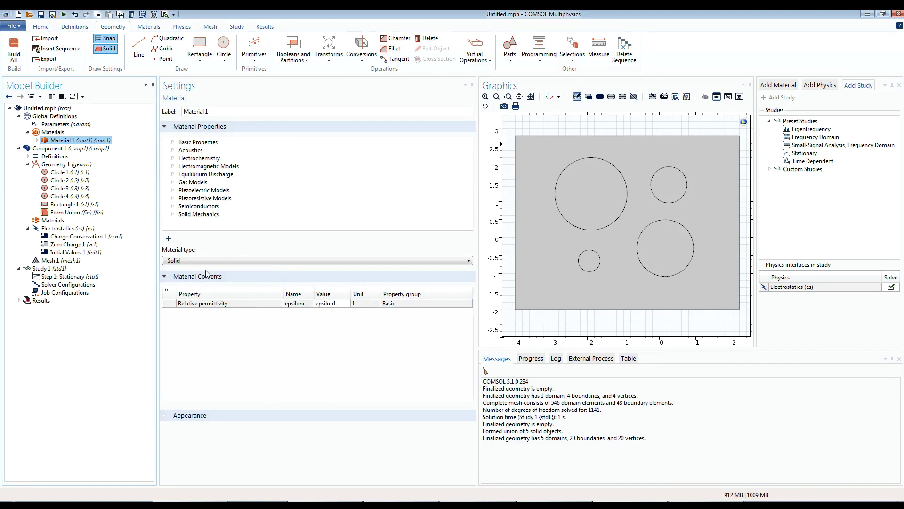
# Add a Material Link in Component 1 applying Material 1 (mat1) to all domains.
pyautogui.click(46, 223)
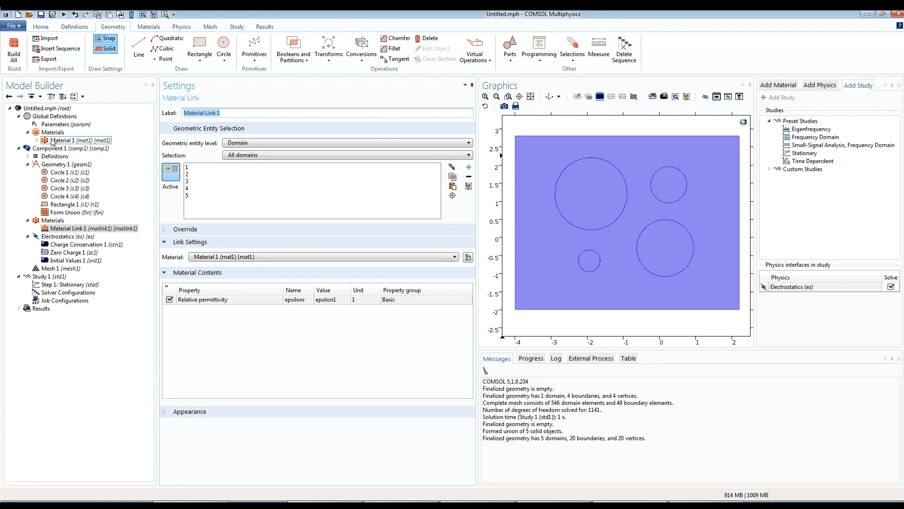
pyautogui.click(240, 257)
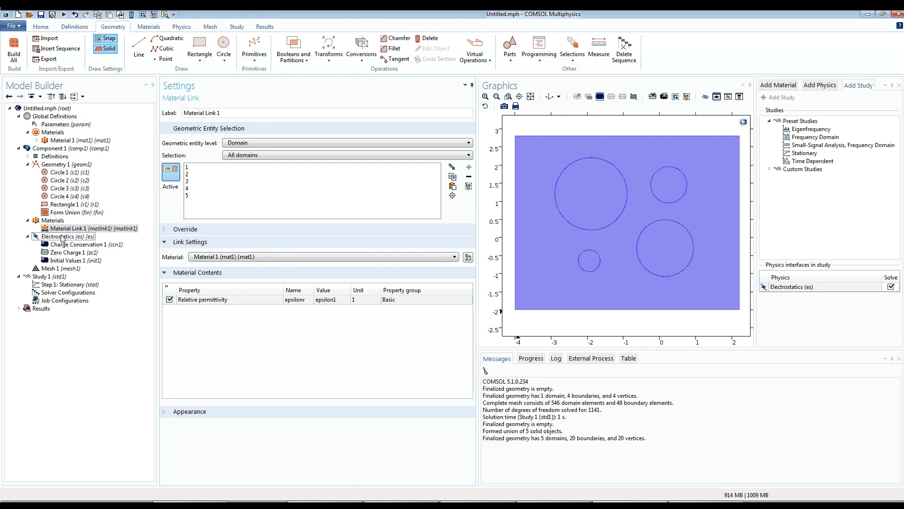
# Collapse Geometry 1 and show the Electrostatics (es) settings, active on all five domains.
pyautogui.click(27, 164)
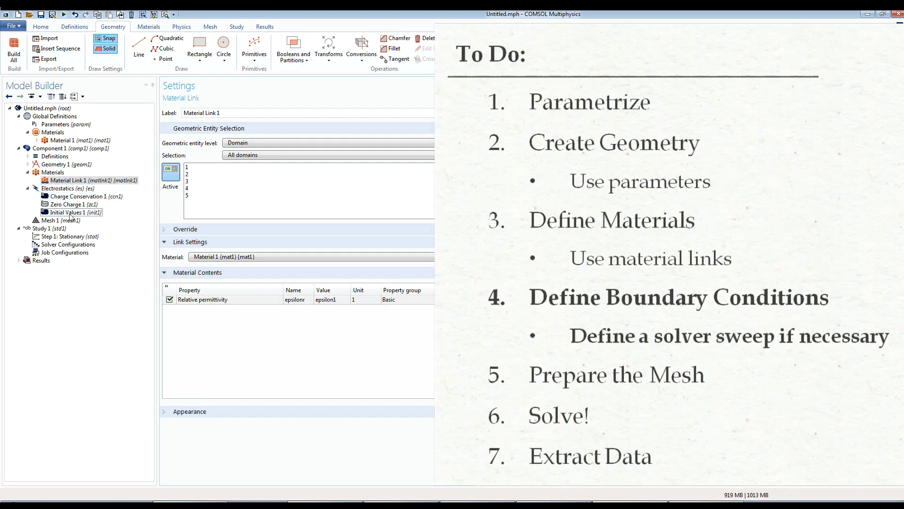
pyautogui.click(49, 188)
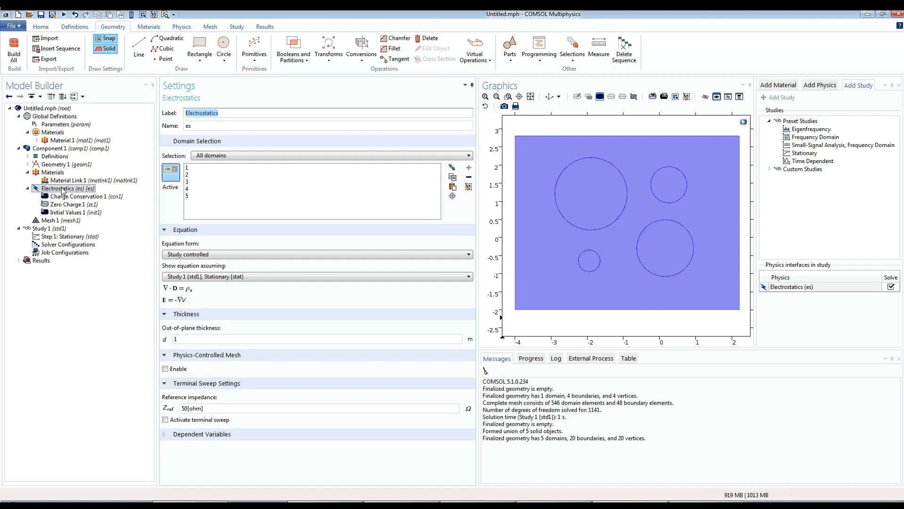
# Add a Ground condition on the frame's left, bottom, right and top edges (boundaries 1–4).
pyautogui.click(61, 191)
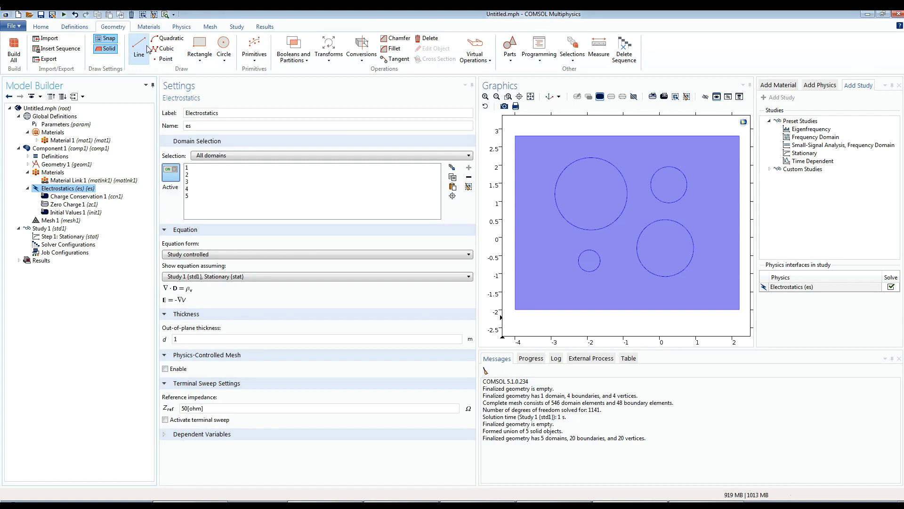
pyautogui.click(181, 28)
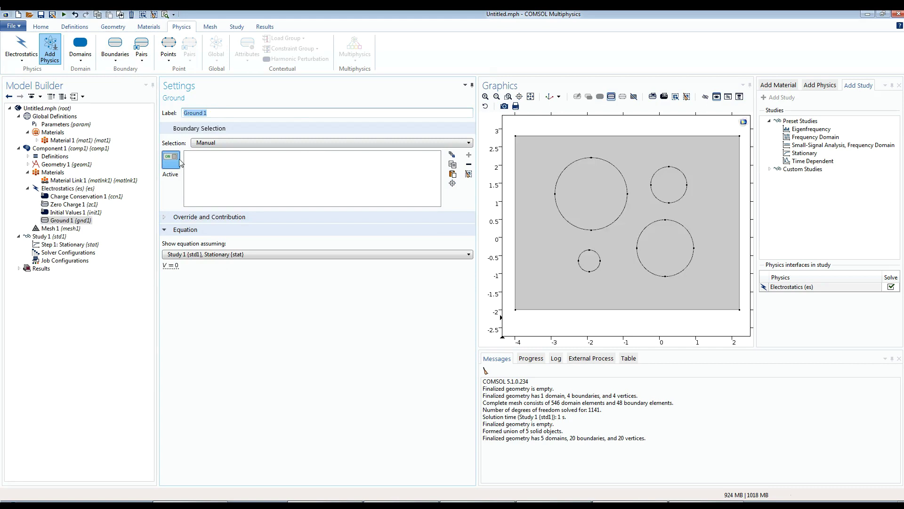
pyautogui.click(515, 152)
pyautogui.click(549, 308)
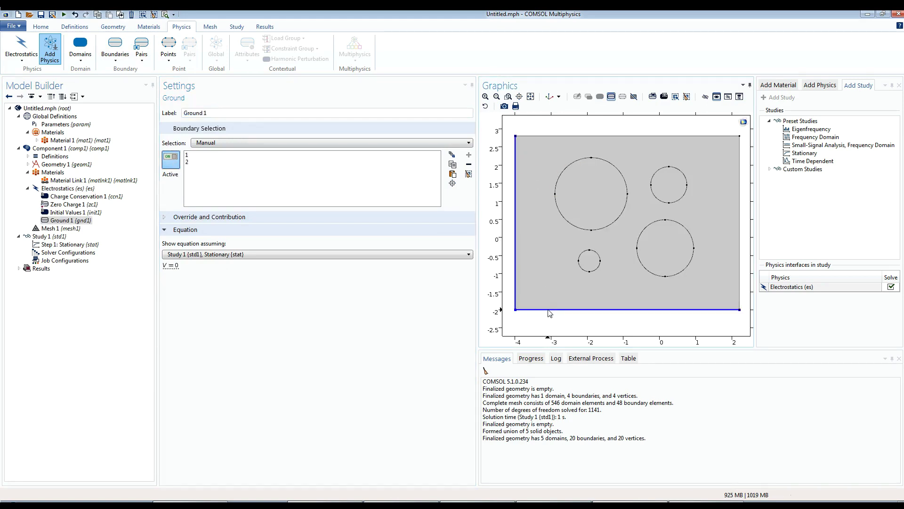
pyautogui.click(740, 272)
pyautogui.click(717, 136)
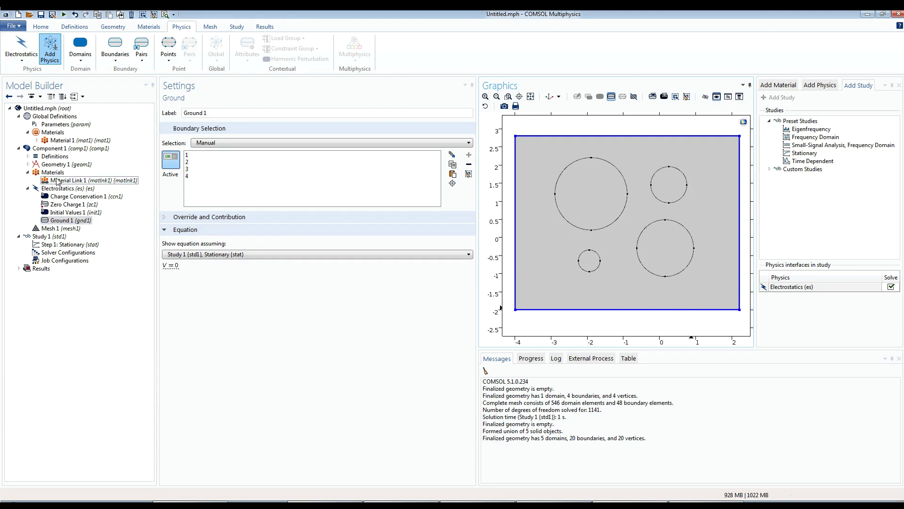
pyautogui.click(53, 189)
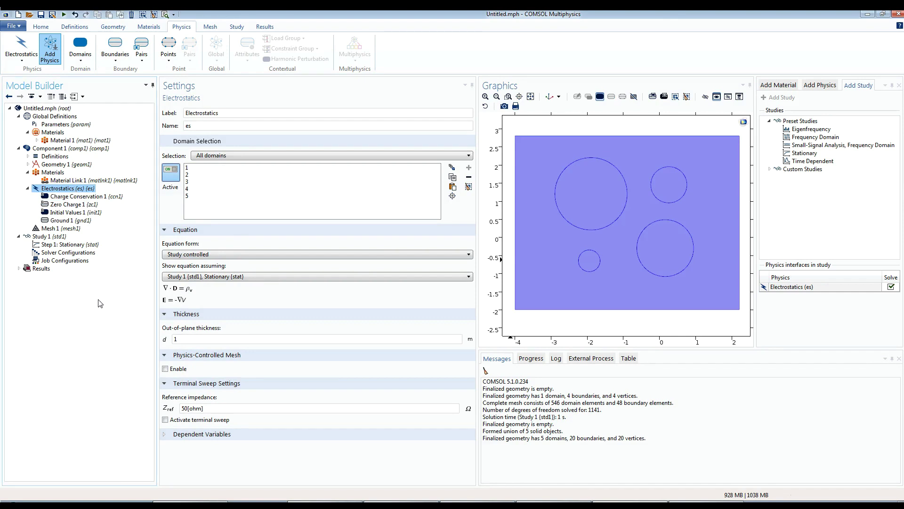
# Add Terminal 1 under Electrostatics, defaulting to Charge type with 0 C.
pyautogui.press('F8')
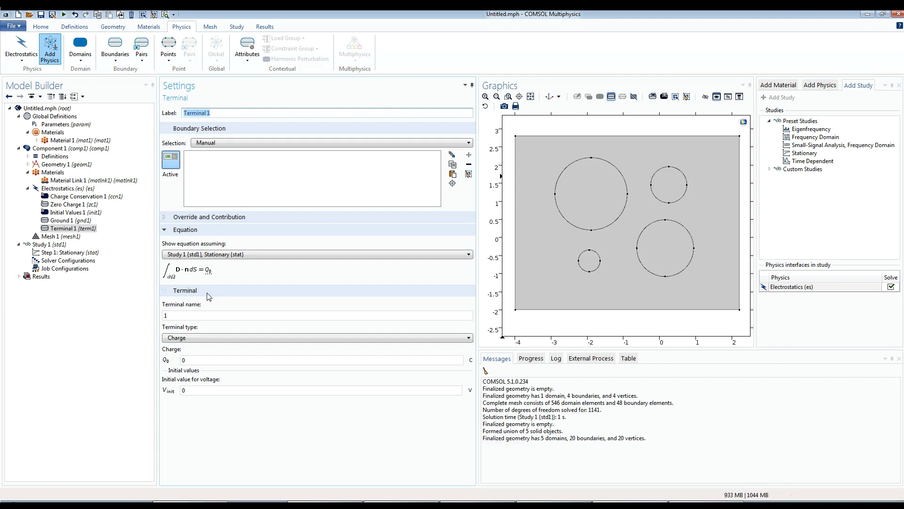
# Make Terminal 1 a 1 V voltage terminal on the upper-left circle's arcs, then duplicate it as Terminal 2.
pyautogui.click(183, 339)
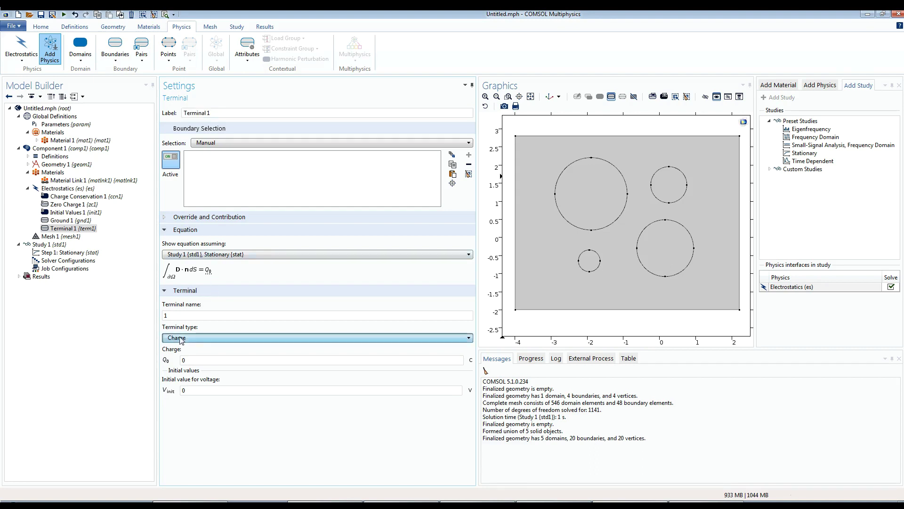
pyautogui.click(181, 351)
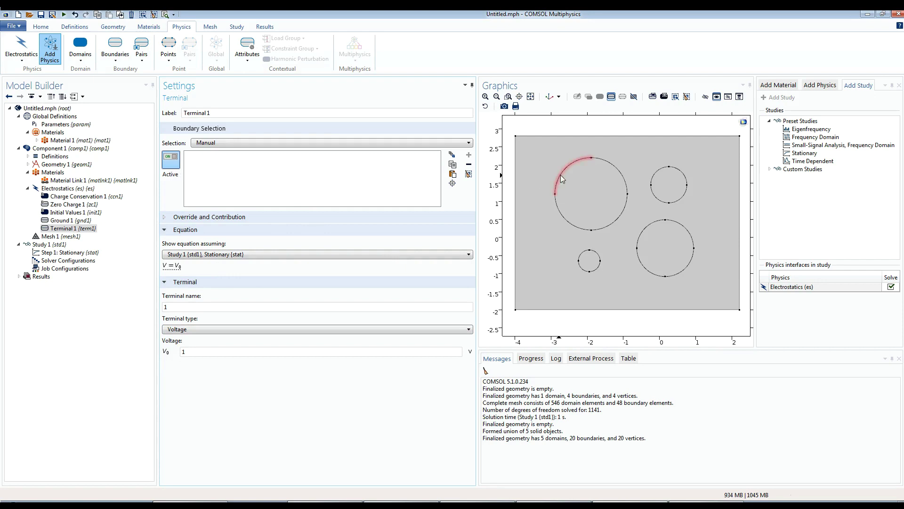
pyautogui.click(612, 166)
pyautogui.click(624, 208)
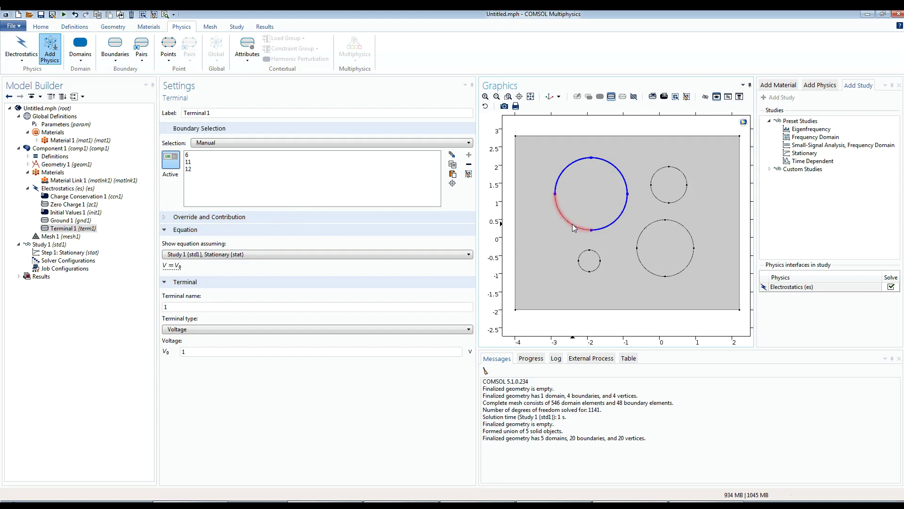
pyautogui.click(572, 224)
pyautogui.click(57, 230)
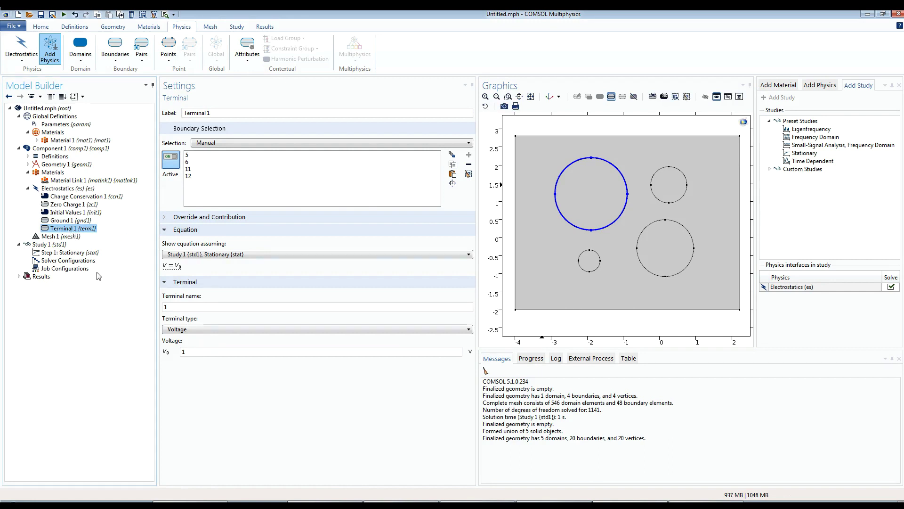
pyautogui.hotkey('ctrl', 'shift', 'd')
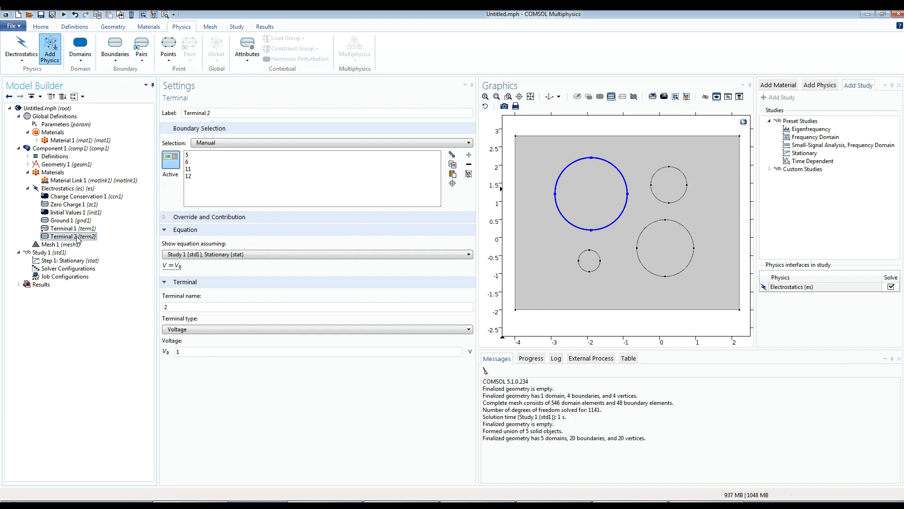
# Replace Terminal 2's copied boundaries with the upper-right circle's four boundaries.
pyautogui.click(170, 307)
pyautogui.click(468, 174)
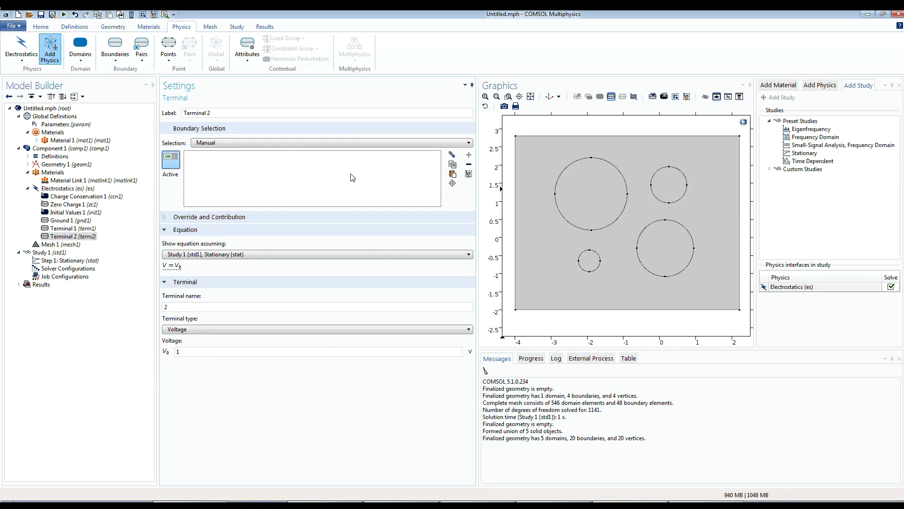
pyautogui.click(653, 98)
pyautogui.moveTo(691, 207); pyautogui.dragTo(693, 208)
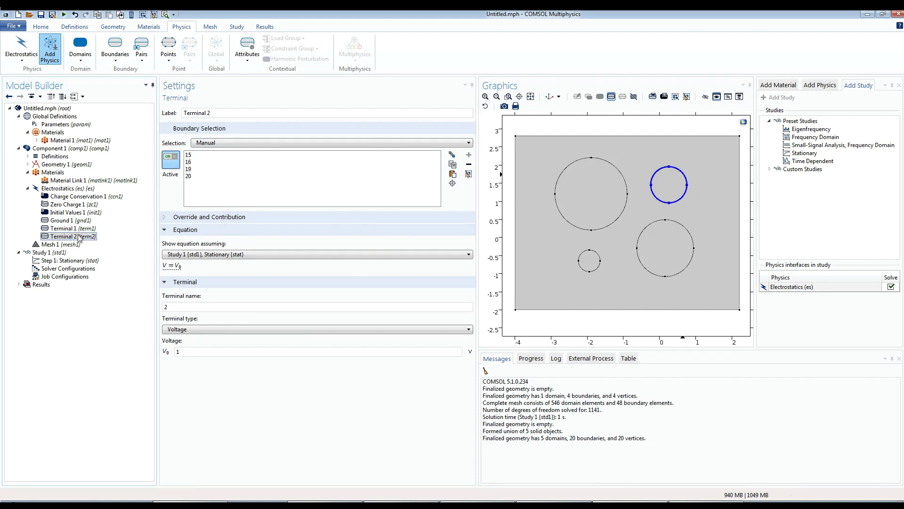
# Create Terminals 3 and 4 on the lower-left and lower-right circles, then review Ground 1 and Terminal 1.
pyautogui.hotkey('ctrl', 'shift', 'd')
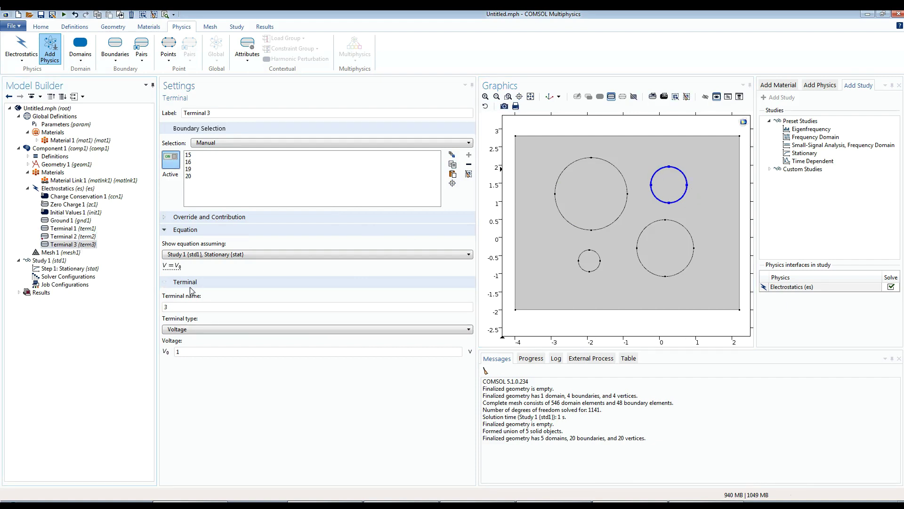
pyautogui.click(469, 174)
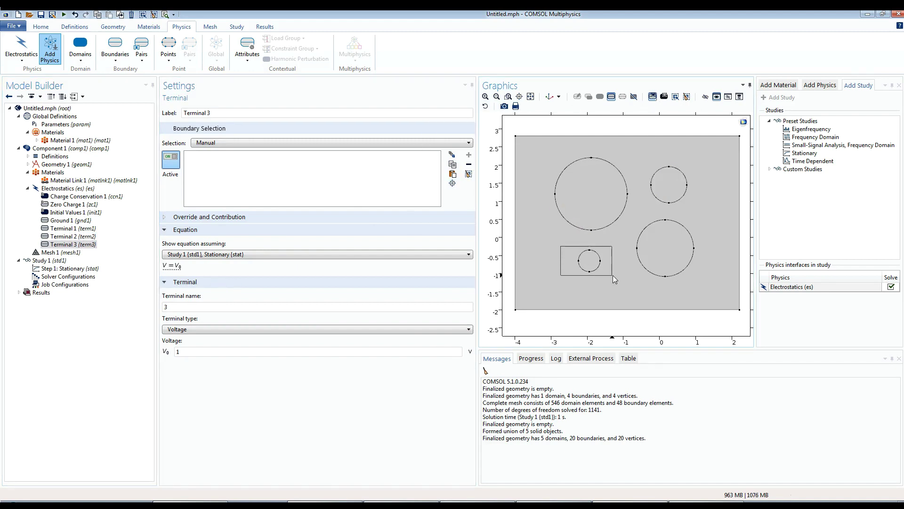
pyautogui.moveTo(612, 276); pyautogui.dragTo(612, 276)
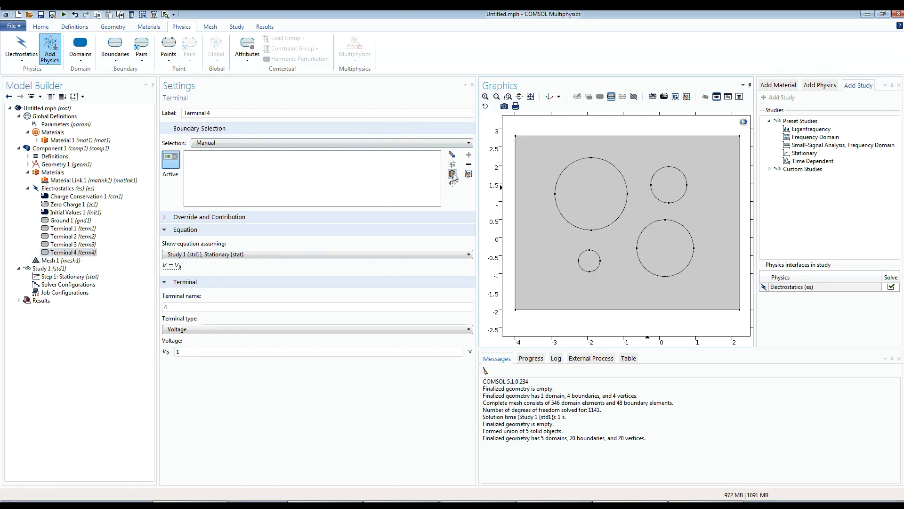
pyautogui.click(653, 97)
pyautogui.moveTo(633, 213); pyautogui.dragTo(708, 290)
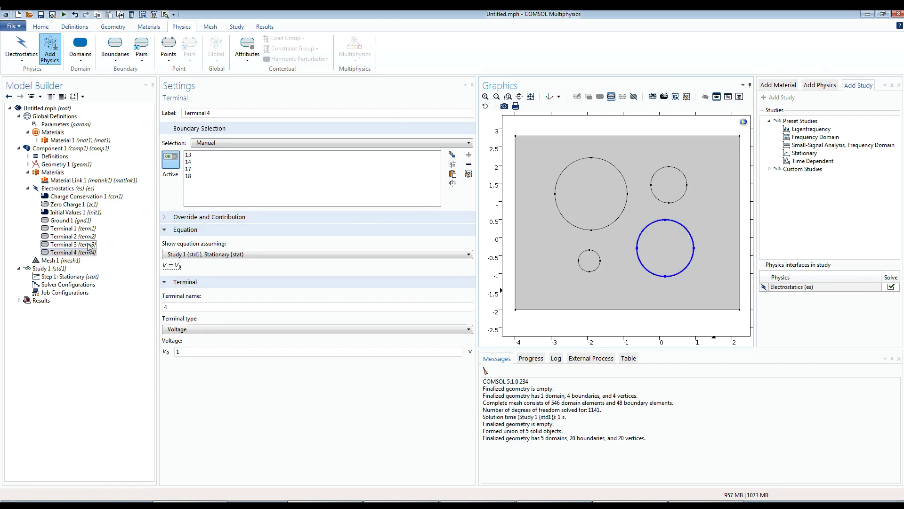
pyautogui.click(69, 223)
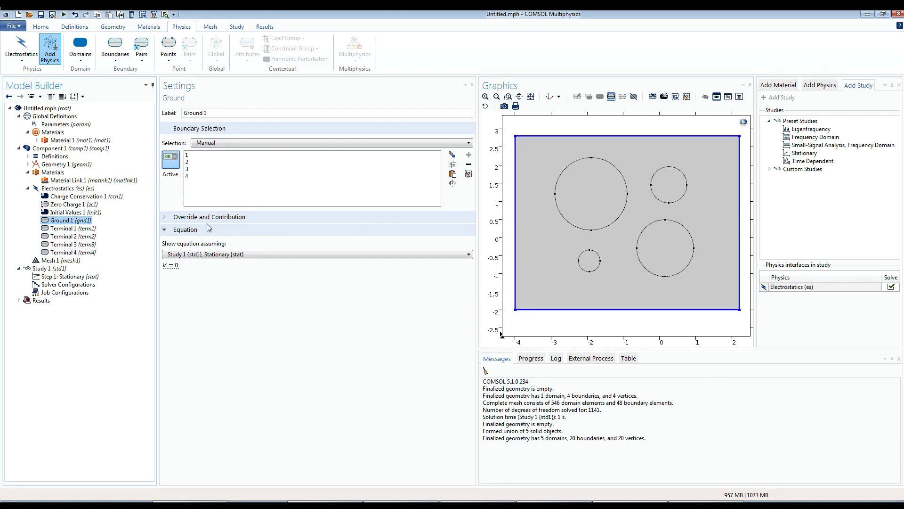
pyautogui.click(66, 228)
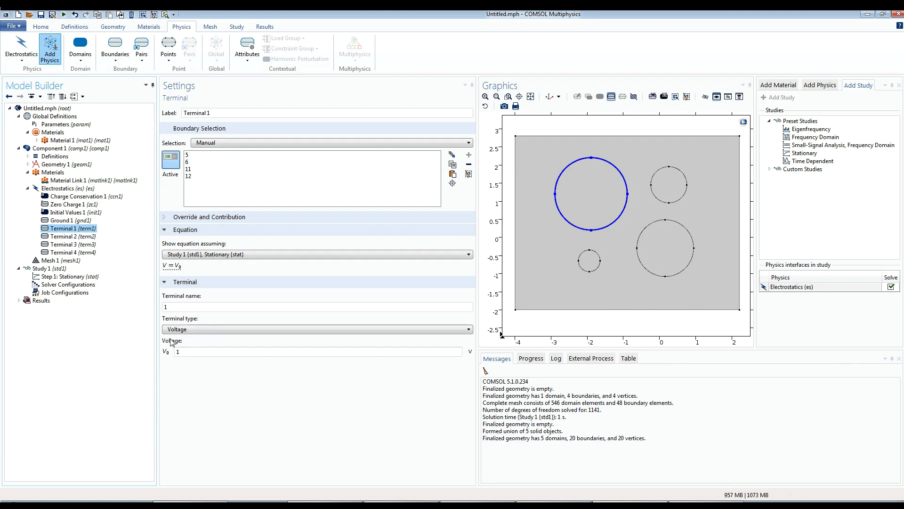
# Review Terminals 2 and 1, then show Electrostatics settings down to Terminal Sweep Settings (50[ohm]).
pyautogui.press('Down')
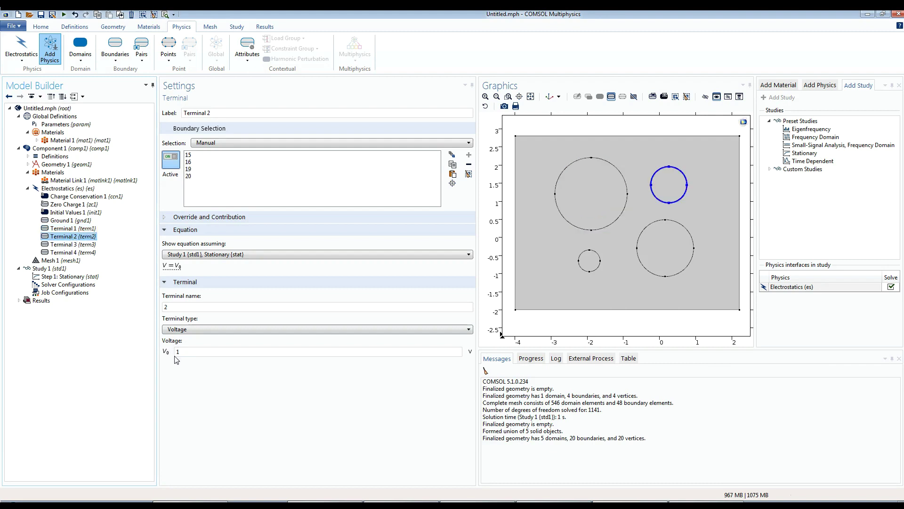
pyautogui.click(60, 227)
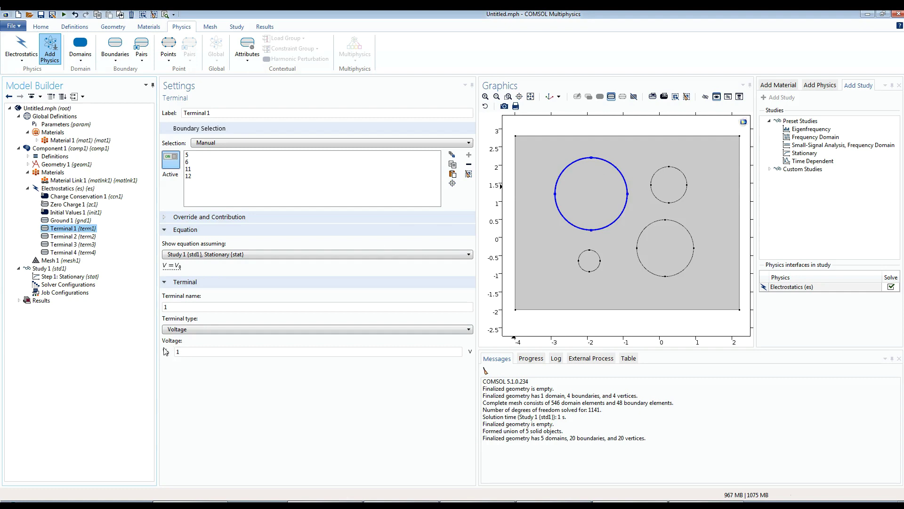
pyautogui.click(51, 191)
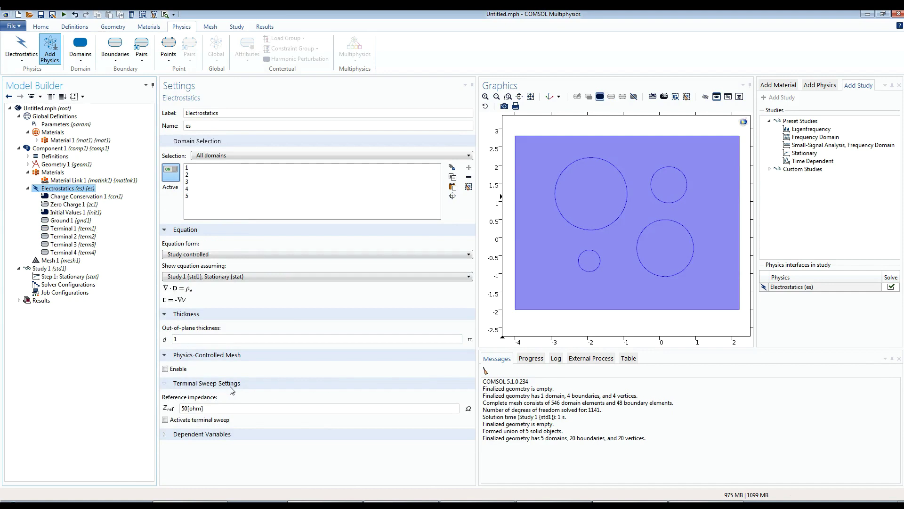
# Activate the terminal sweep, select its PortName parameter name, and bring up Global Parameters.
pyautogui.click(165, 420)
pyautogui.scroll(-3, 239, 363)
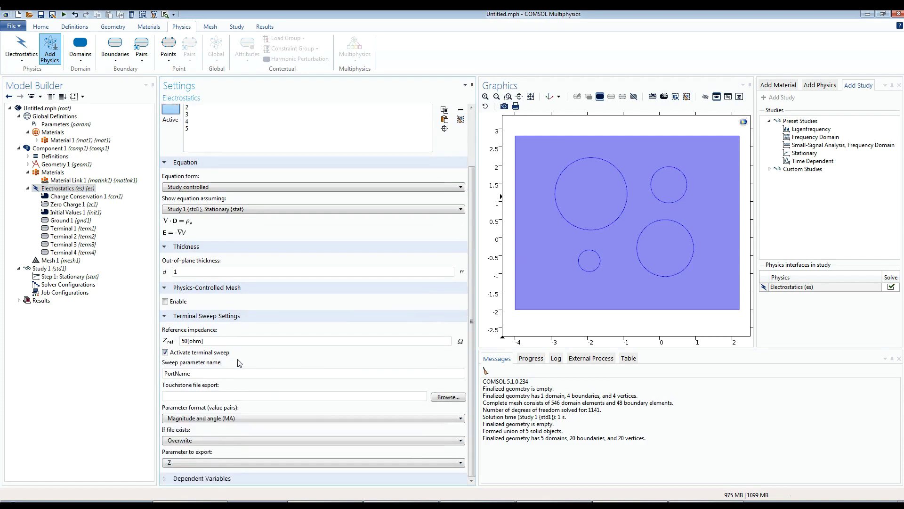
pyautogui.click(171, 376)
pyautogui.moveTo(192, 376); pyautogui.dragTo(130, 376)
pyautogui.hotkey('ctrl', 'c')
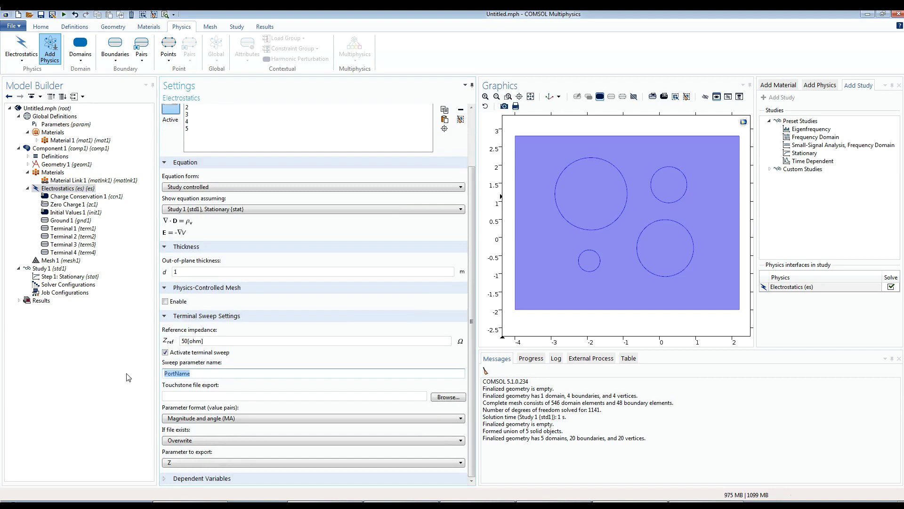
pyautogui.click(59, 124)
# Define global parameter PortName with expression 1, then go back to Electrostatics.
pyautogui.click(179, 179)
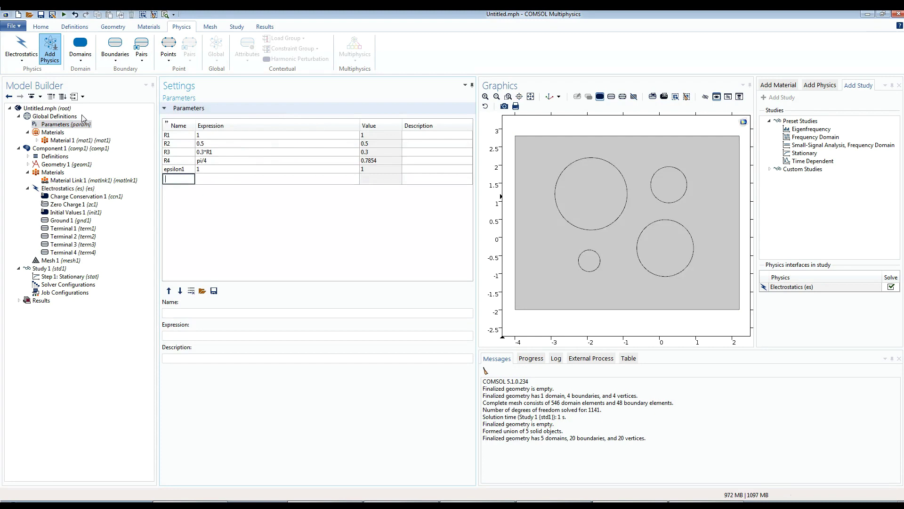
pyautogui.hotkey('ctrl', 'v')
pyautogui.press('Return')
pyautogui.click(204, 178)
pyautogui.write('1')
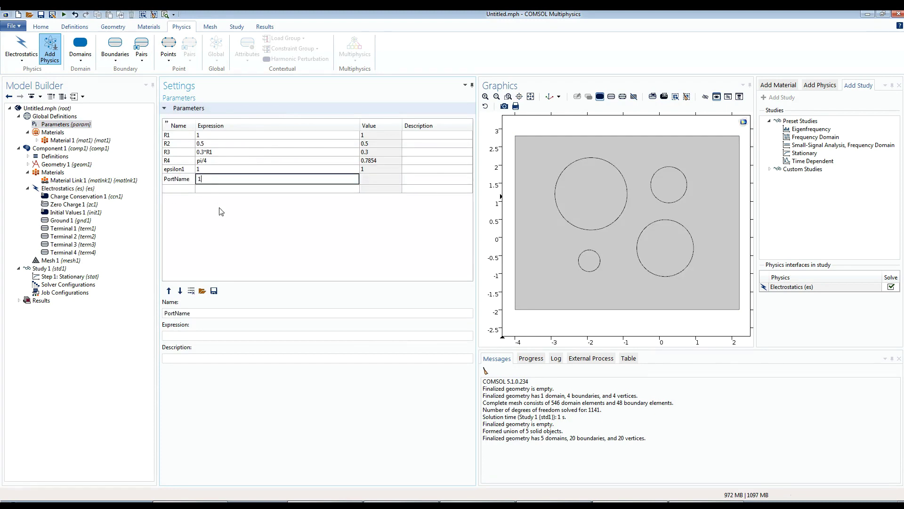
pyautogui.press('Return')
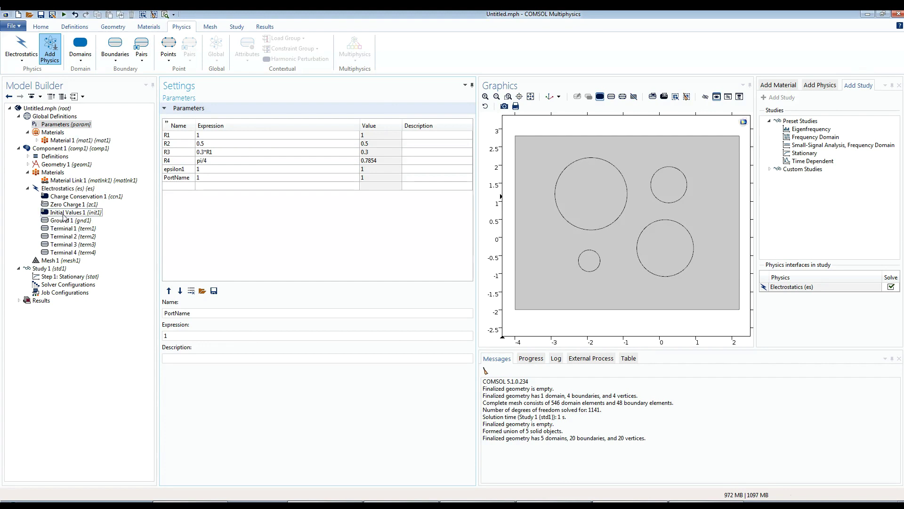
pyautogui.click(62, 189)
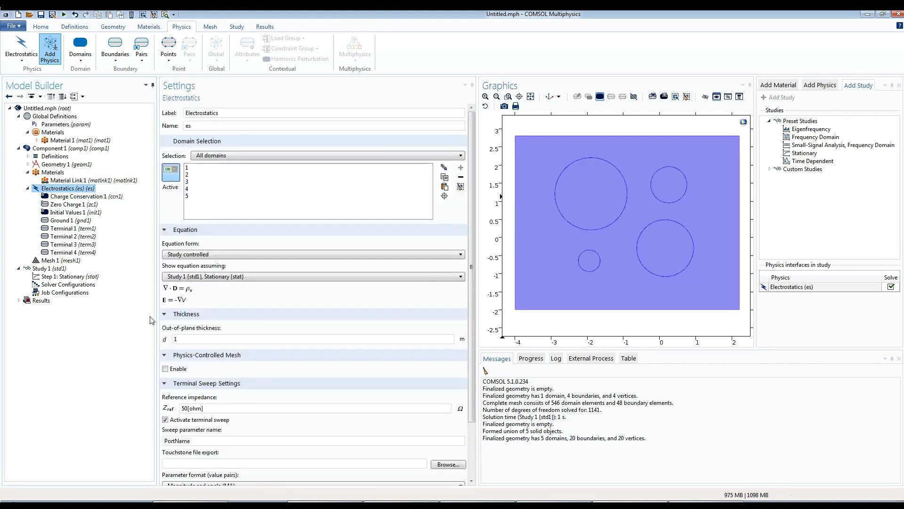
# Select the PortName sweep parameter name again, then view Terminal 1 and Study 1 settings.
pyautogui.click(185, 439)
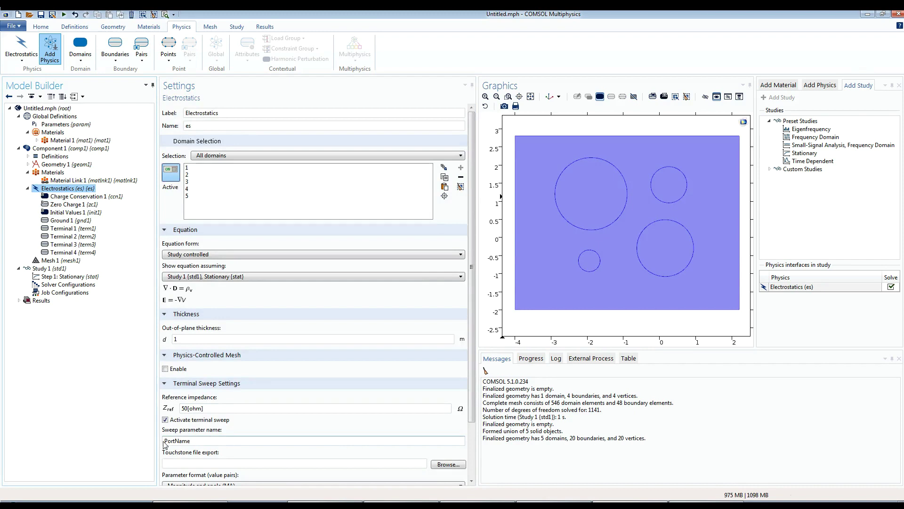
pyautogui.moveTo(201, 441); pyautogui.dragTo(155, 443)
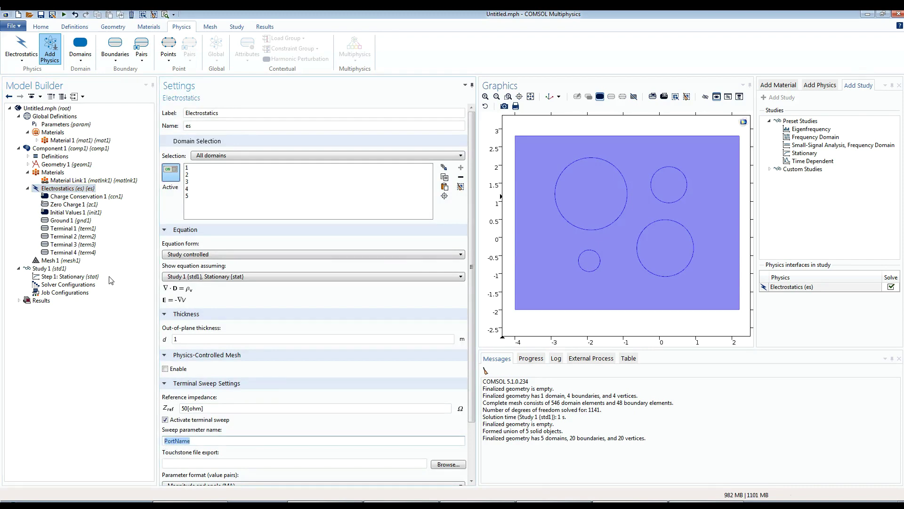
pyautogui.click(71, 228)
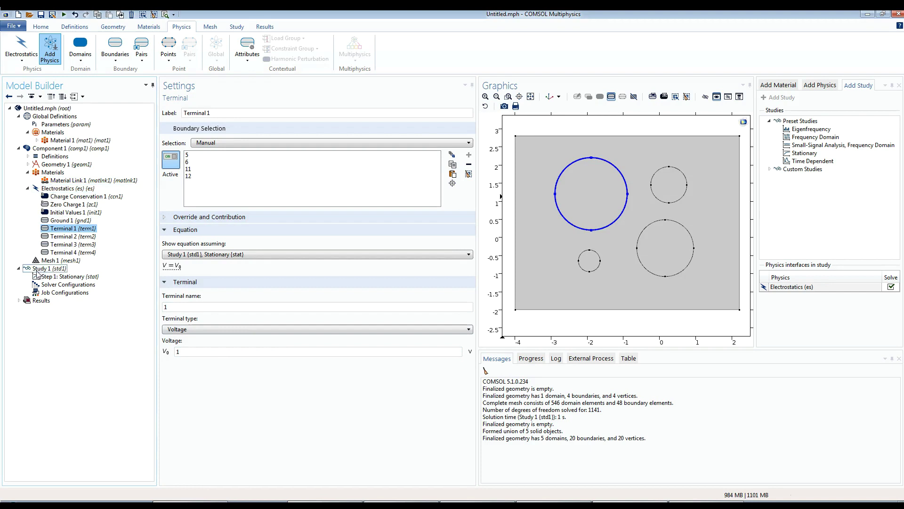
pyautogui.click(43, 272)
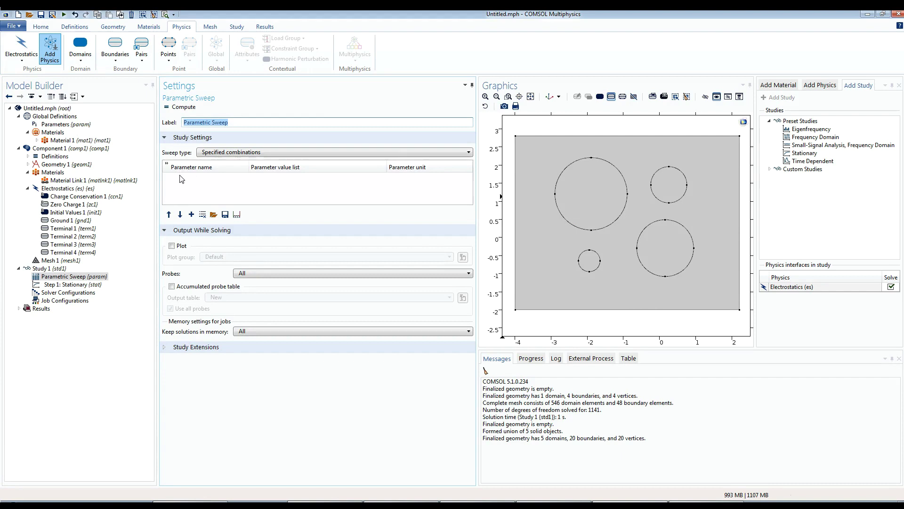
# Add PortName as the swept parameter and enter values 1,2,3,4.
pyautogui.click(191, 214)
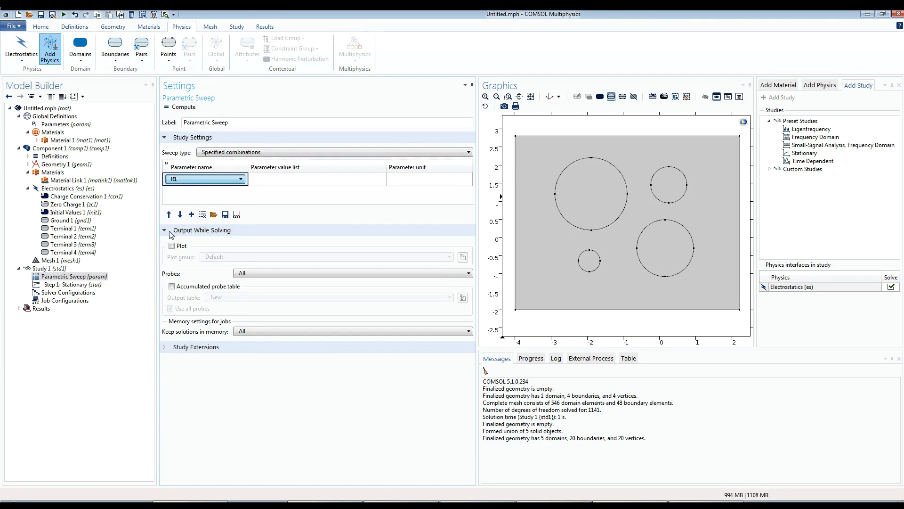
pyautogui.press('Down')
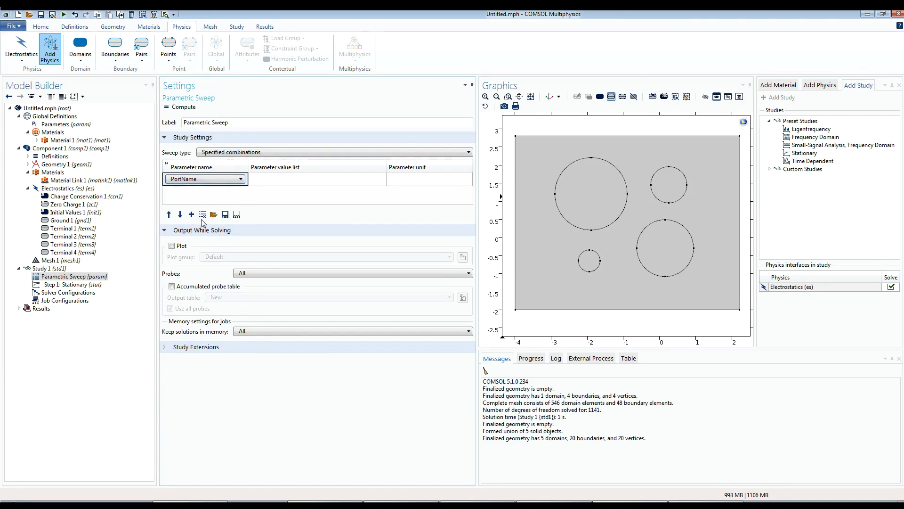
pyautogui.click(256, 181)
pyautogui.write('1')
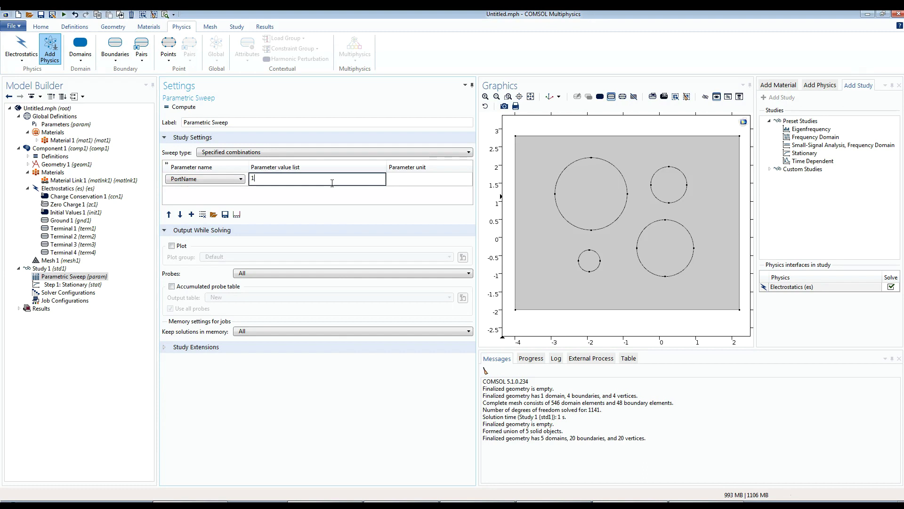
pyautogui.write(',2,3,4')
# Replace the PortName values with range(1,1,4): start 1, step 1, stop 4.
pyautogui.click(236, 215)
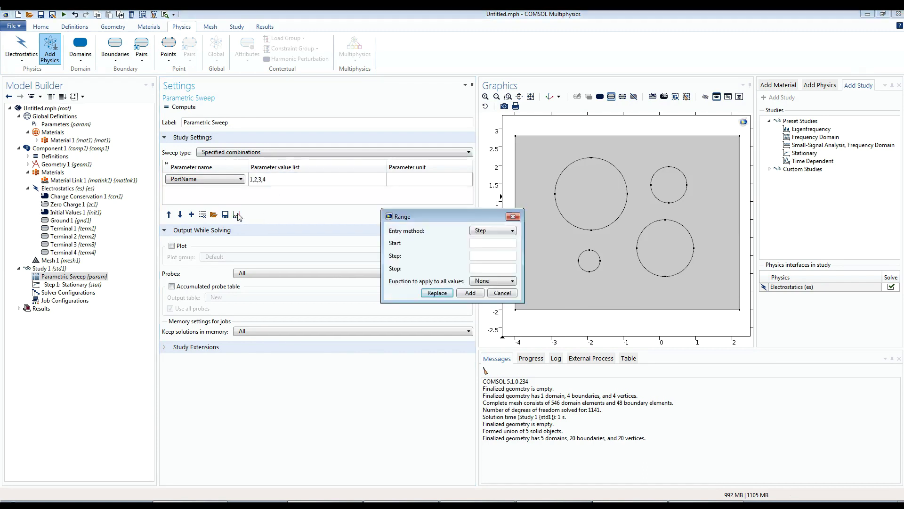
pyautogui.click(478, 242)
pyautogui.write('1')
pyautogui.click(486, 255)
pyautogui.write('1')
pyautogui.click(482, 267)
pyautogui.write('4')
pyautogui.click(437, 293)
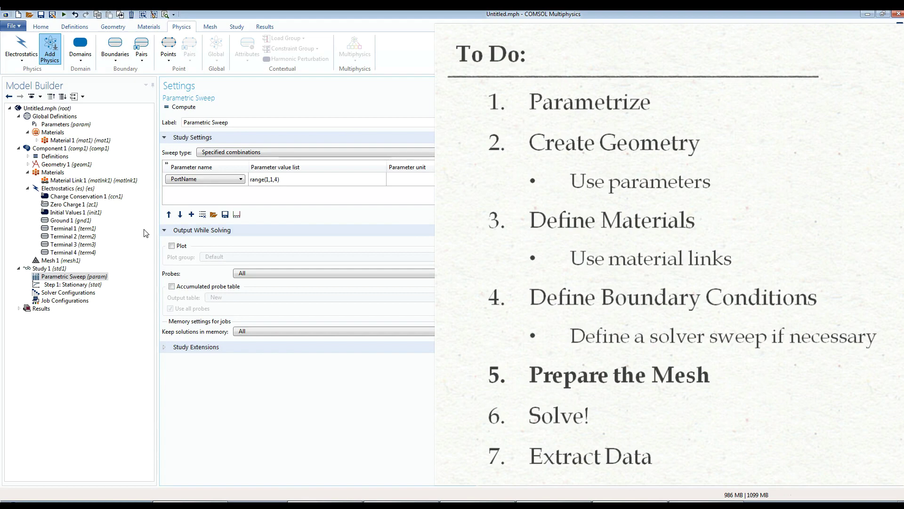
# Select Mesh 1 to view its physics-controlled mesh at Normal element size.
pyautogui.click(55, 261)
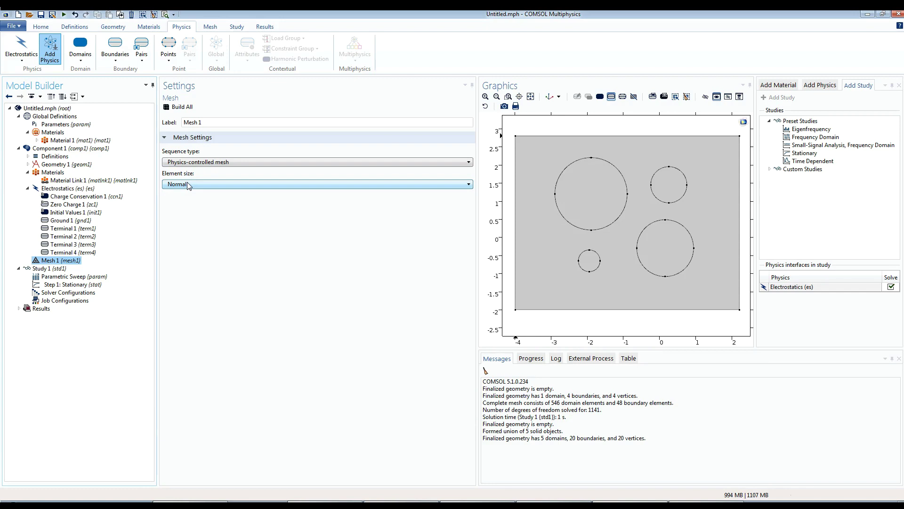
# Build the mesh at Fine element size, then rebuild it at Coarse.
pyautogui.click(192, 186)
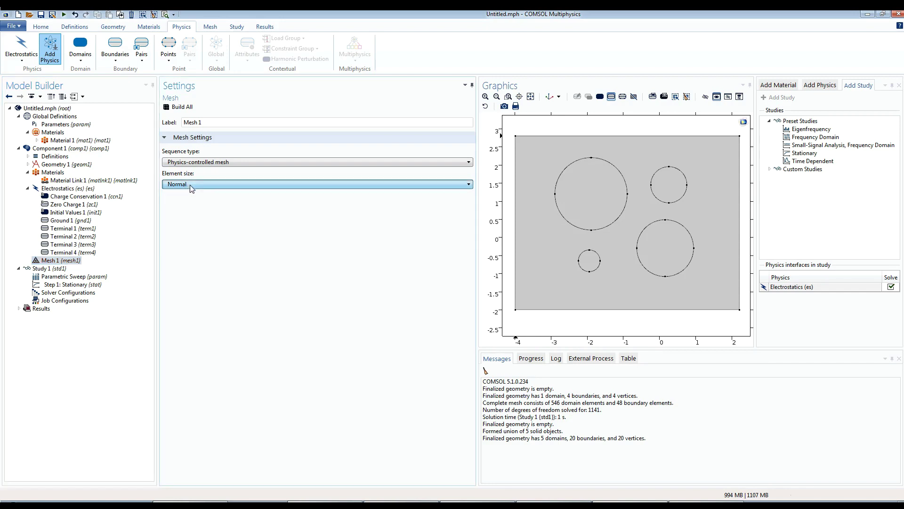
pyautogui.click(178, 215)
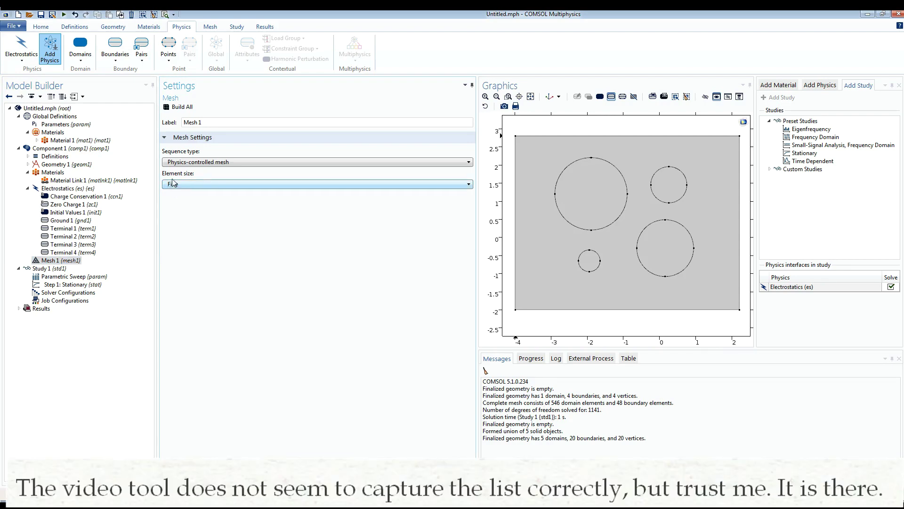
pyautogui.click(179, 106)
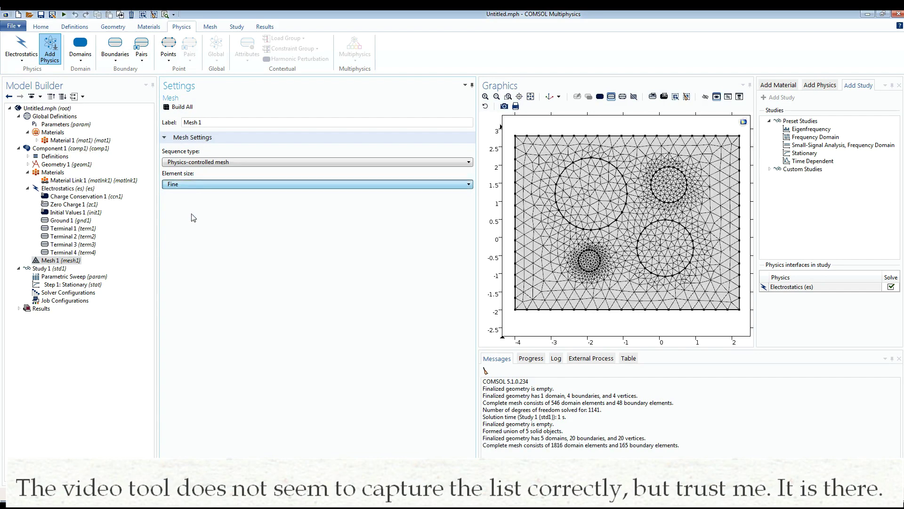
pyautogui.click(192, 234)
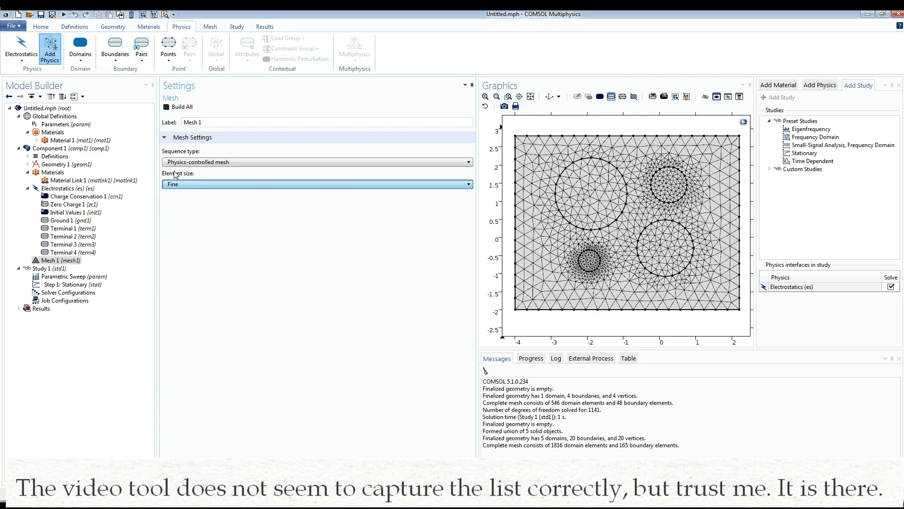
pyautogui.click(176, 108)
# Rebuild the mesh at Extra fine, then return to Fine element size (1816 elements).
pyautogui.click(197, 185)
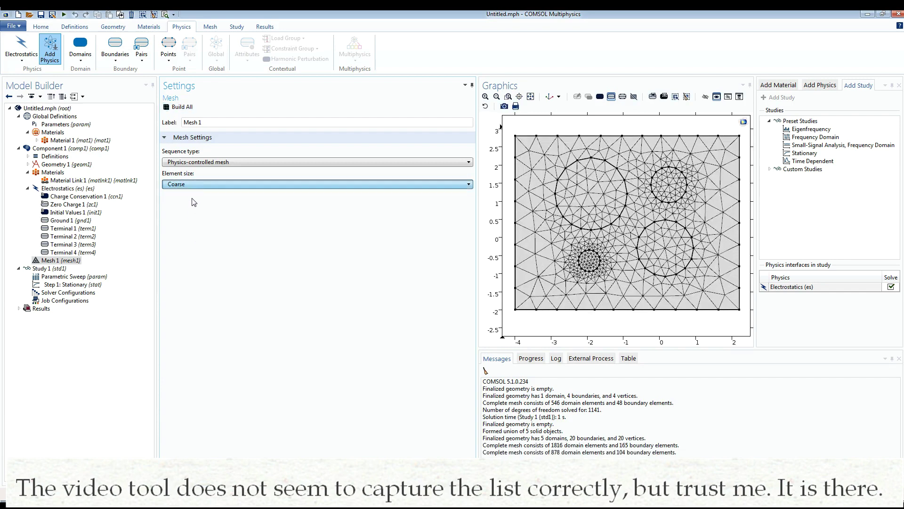
pyautogui.click(193, 202)
pyautogui.click(175, 108)
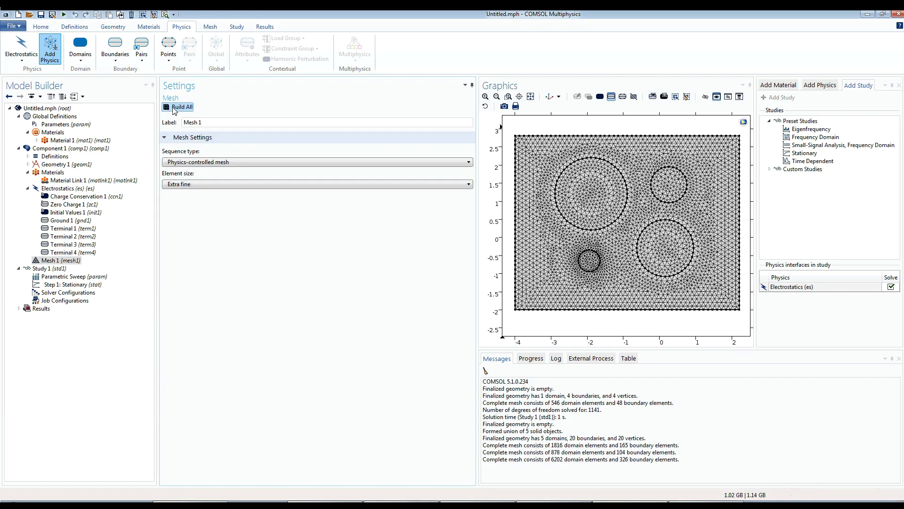
pyautogui.click(188, 188)
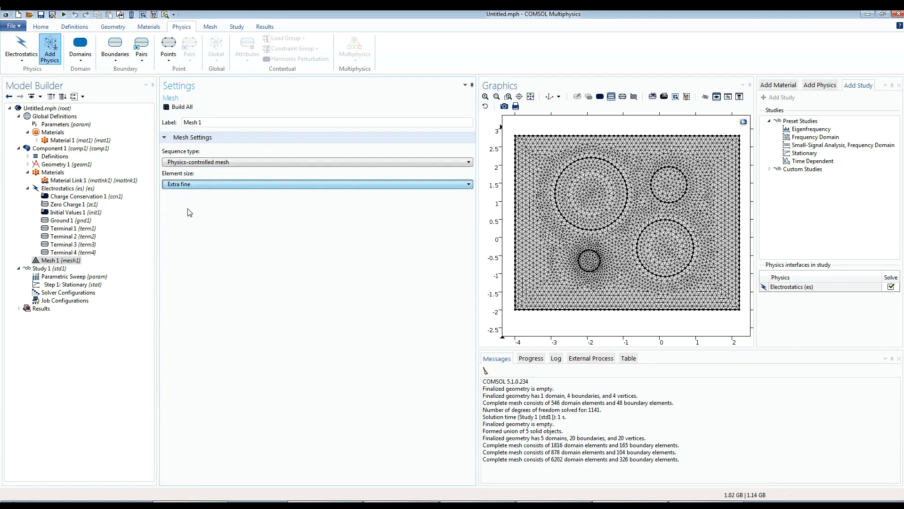
pyautogui.click(189, 216)
pyautogui.click(175, 108)
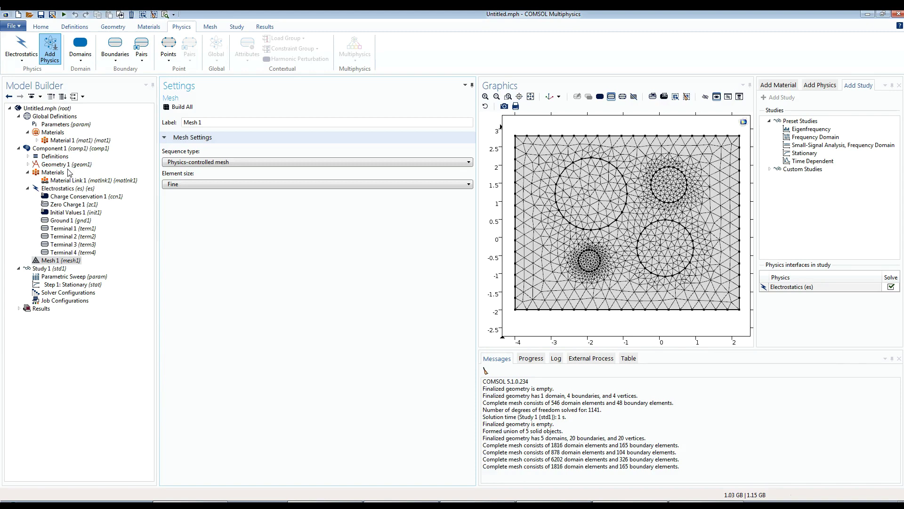
# Rebuild the Fine mesh, compute Study 1 and follow the PortName sweep in the Log.
pyautogui.click(176, 108)
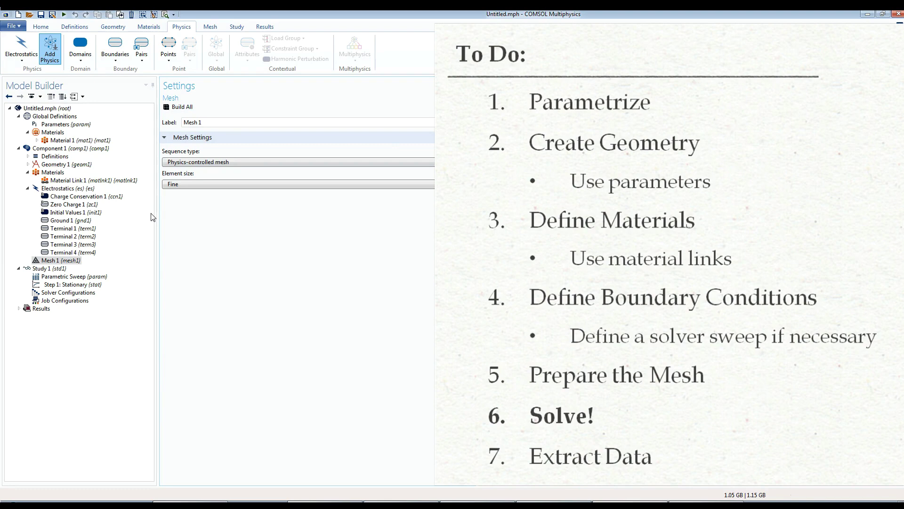
pyautogui.click(59, 272)
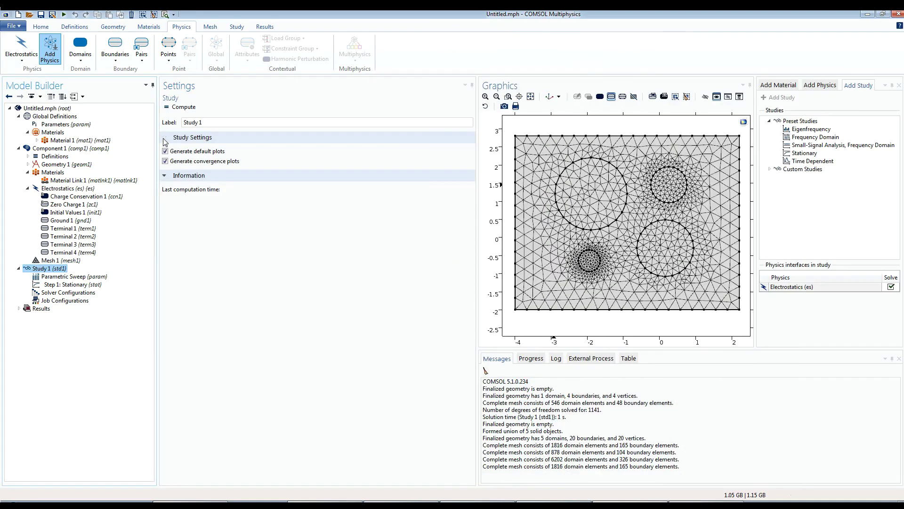
pyautogui.click(183, 108)
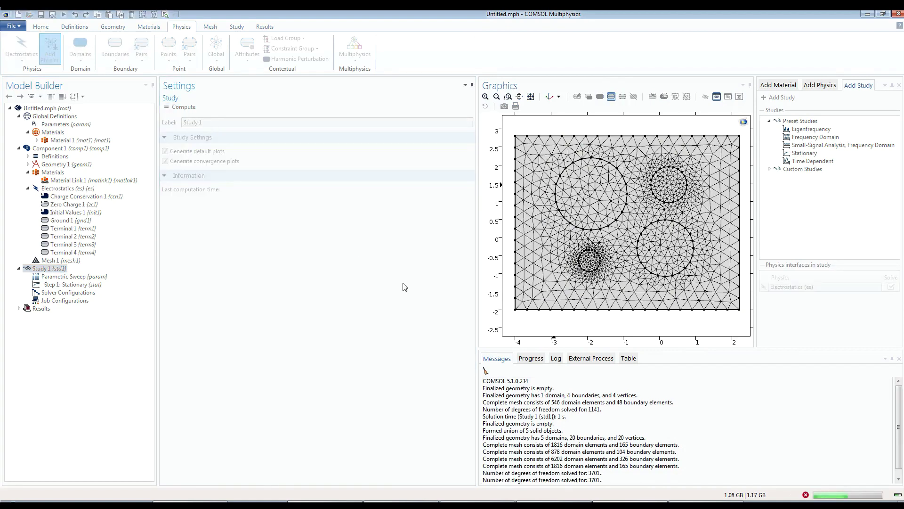
pyautogui.click(556, 359)
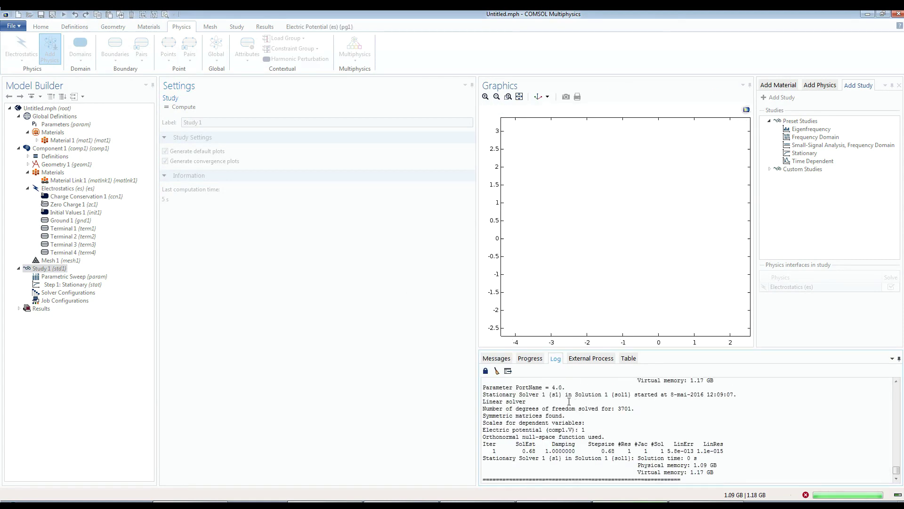
pyautogui.scroll(5, 556, 424)
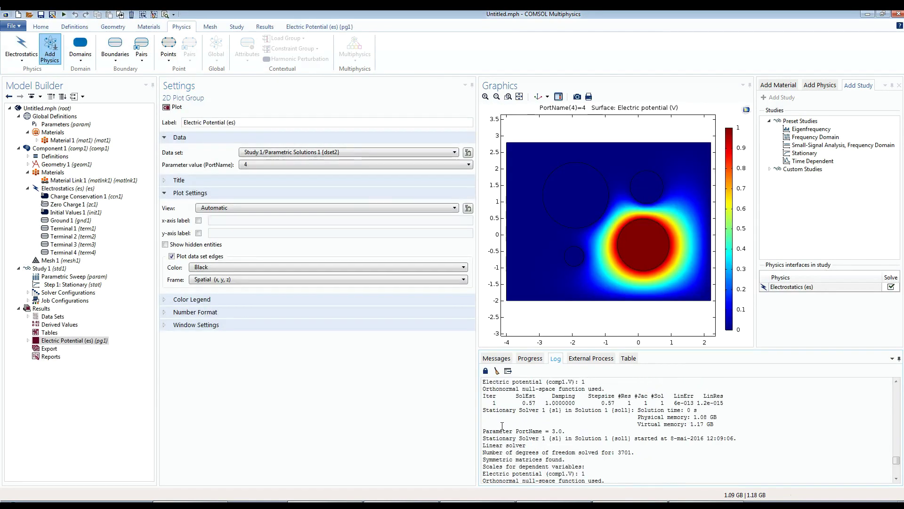
# Plot the electric potential for PortName value 1.
pyautogui.moveTo(518, 430); pyautogui.dragTo(568, 430)
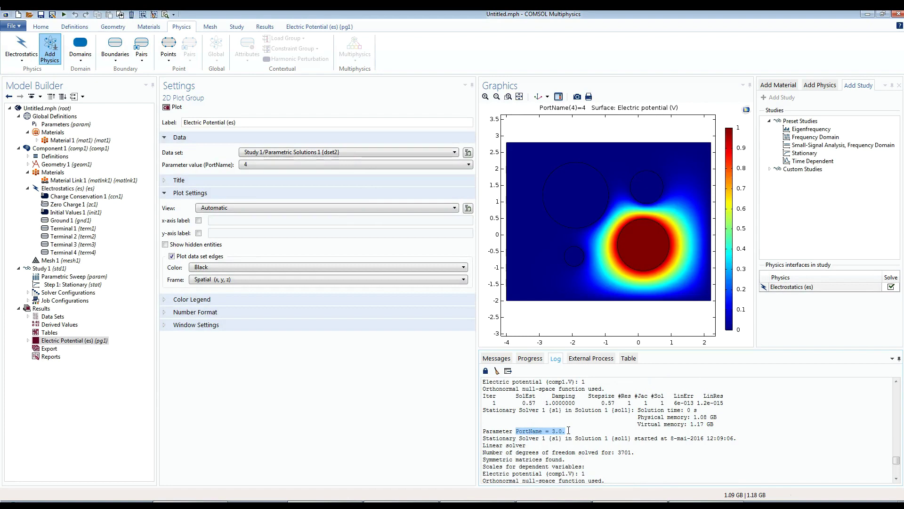
pyautogui.scroll(-6, 561, 424)
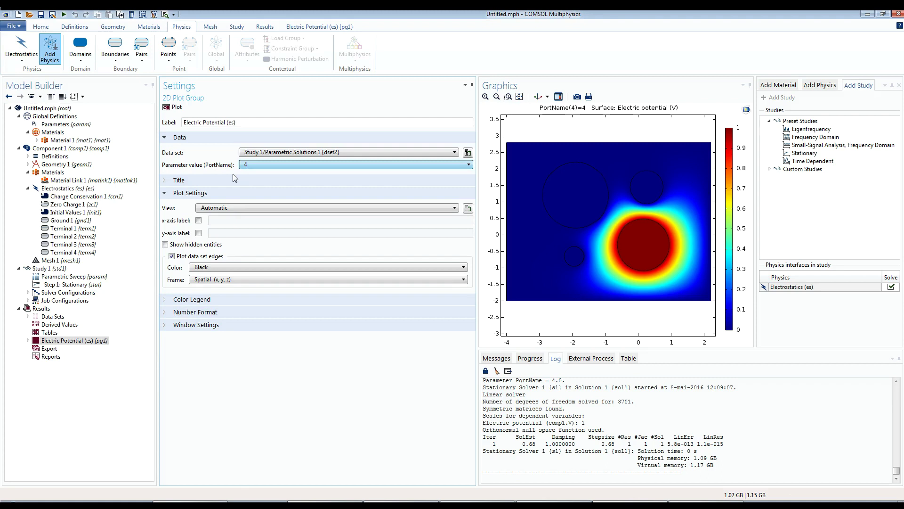
pyautogui.press('Up')
pyautogui.press('Up')
pyautogui.press('Up')
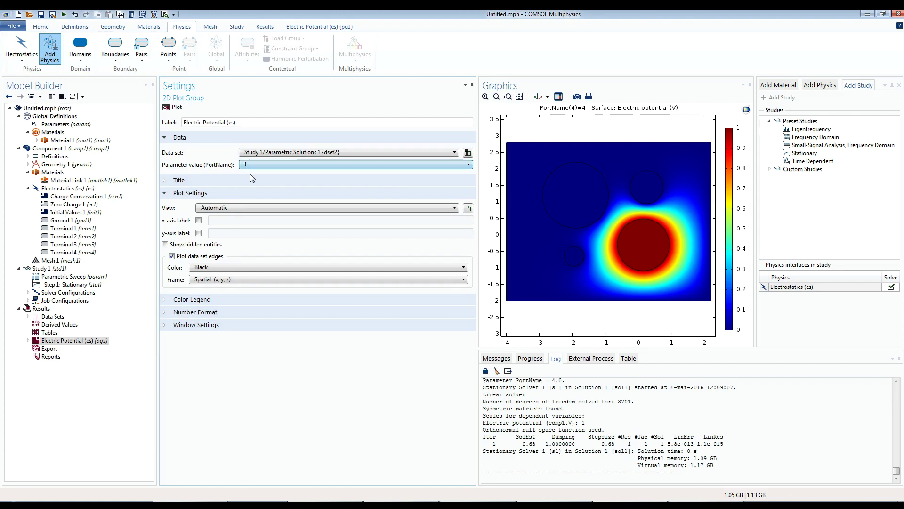
pyautogui.click(166, 107)
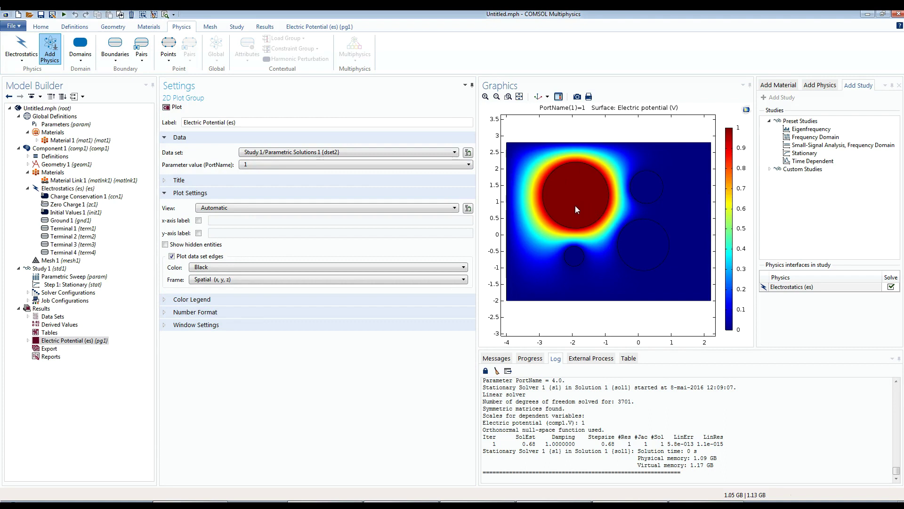
pyautogui.scroll(2, 576, 209)
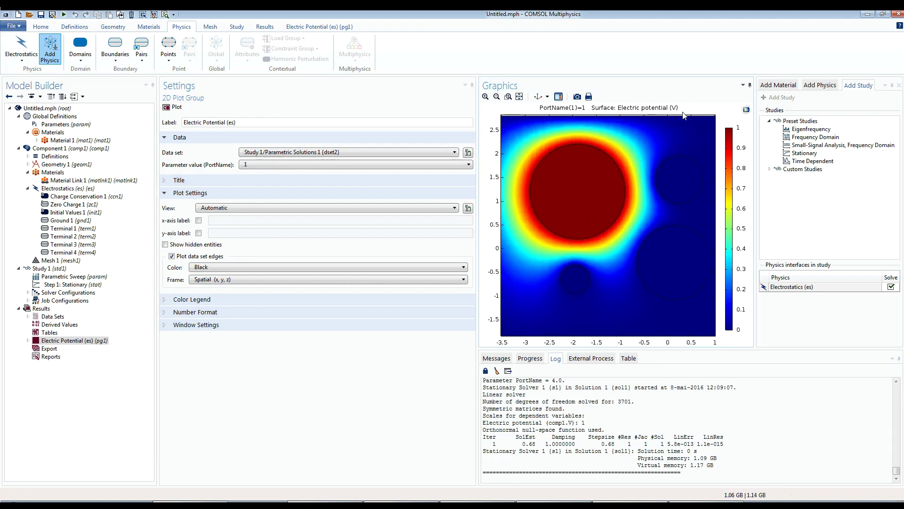
pyautogui.scroll(-1, 650, 141)
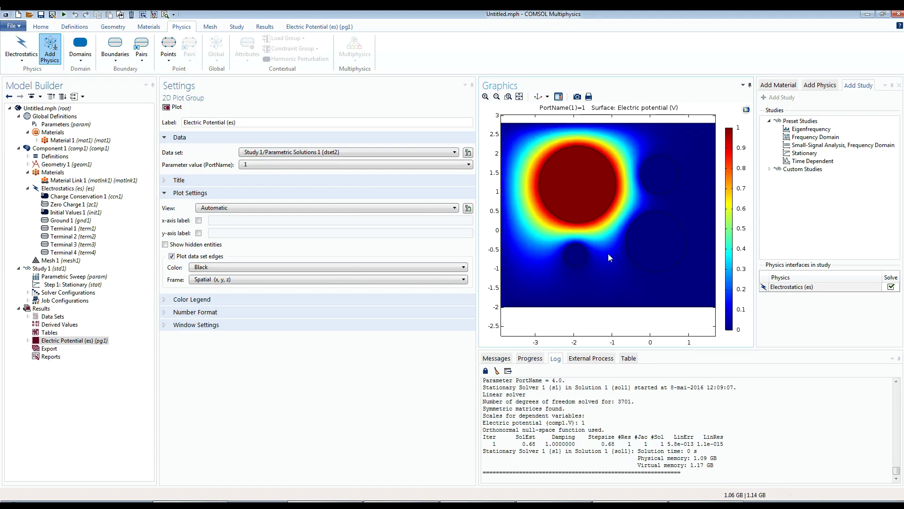
# Plot PortName value 2, then toggle the data set to Solution 1 and back to Parametric Solutions 1.
pyautogui.click(252, 165)
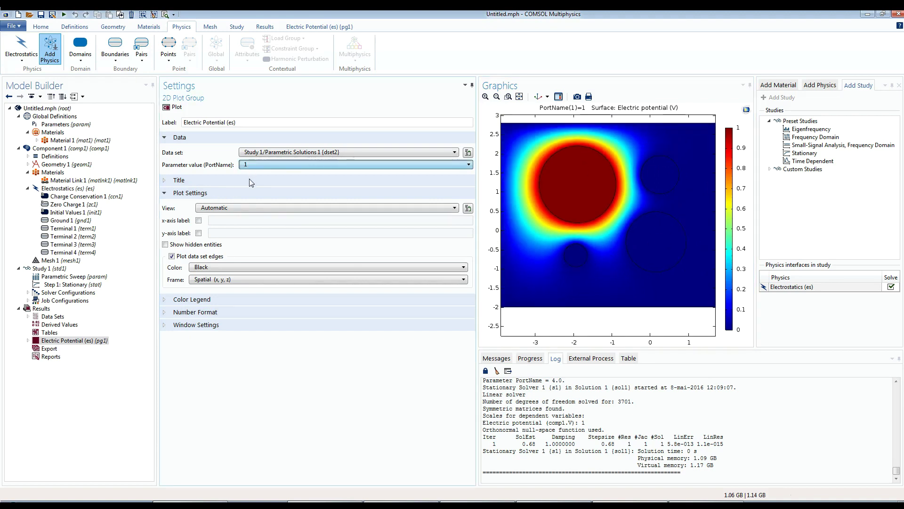
pyautogui.click(252, 182)
pyautogui.click(174, 107)
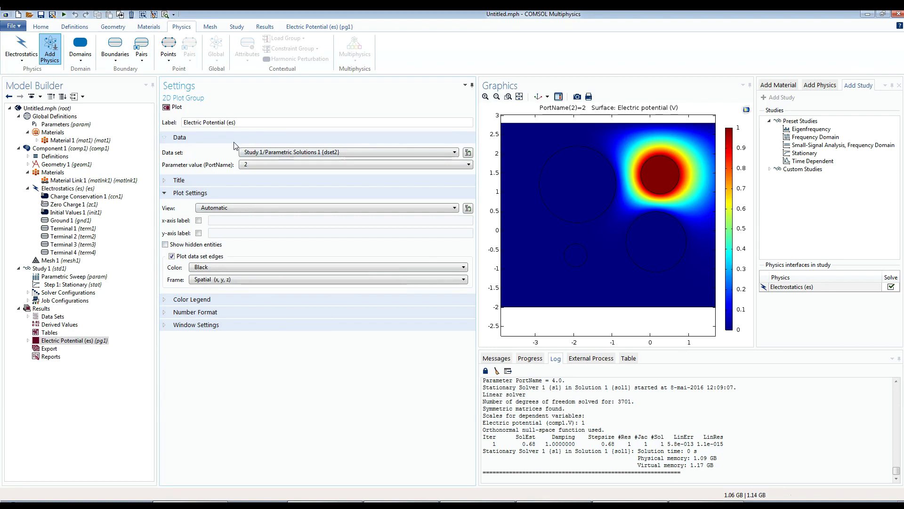
pyautogui.click(332, 157)
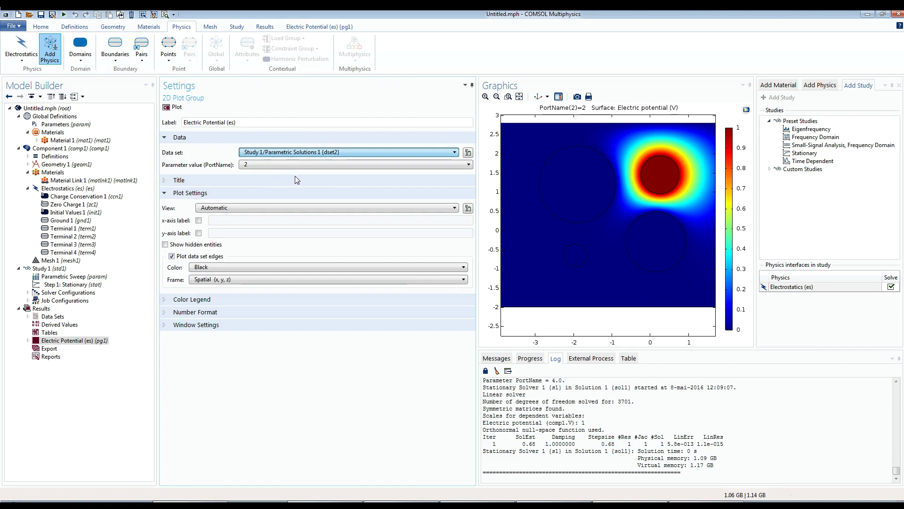
pyautogui.press('Up')
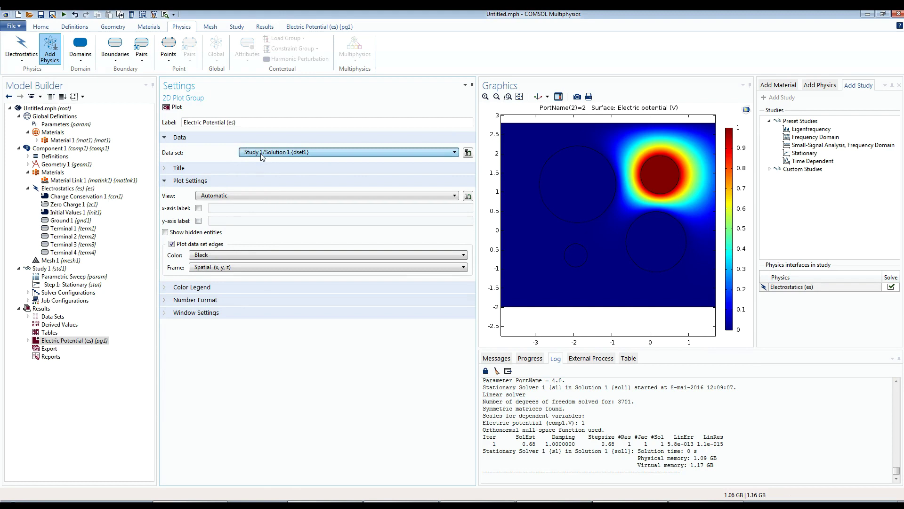
pyautogui.press('Down')
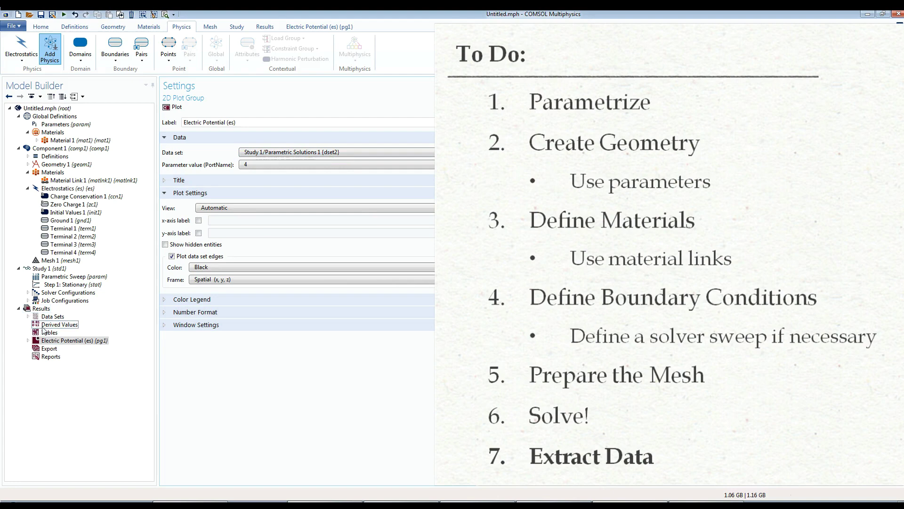
# Add a Global Matrix Evaluation under Derived Values using the Parametric Solutions 1 data set.
pyautogui.click(47, 325)
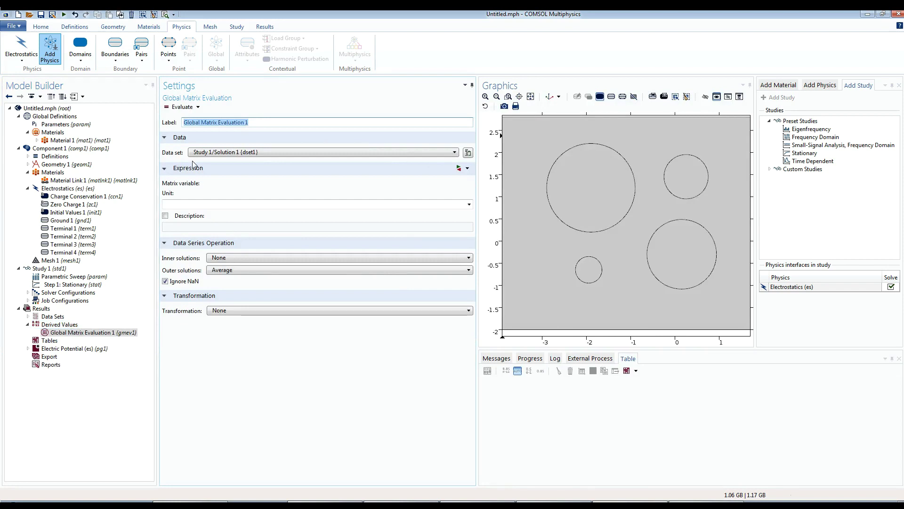
pyautogui.click(205, 155)
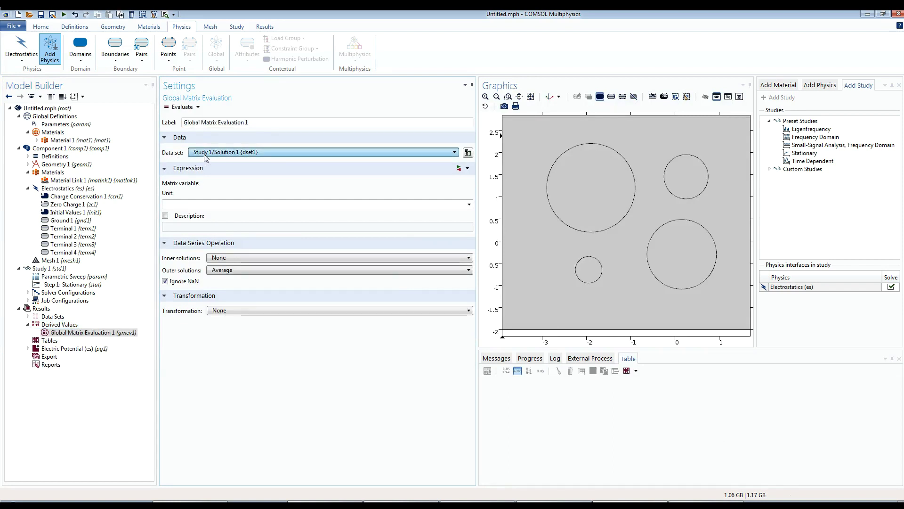
pyautogui.click(209, 179)
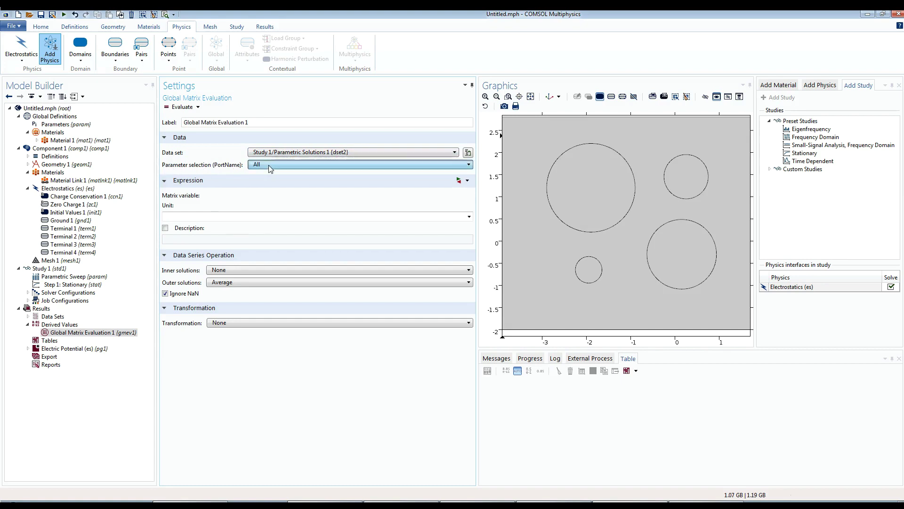
# Insert the capacitance matrix es.C from Electrostatics > Terminals > Capacitance as the expression.
pyautogui.click(458, 180)
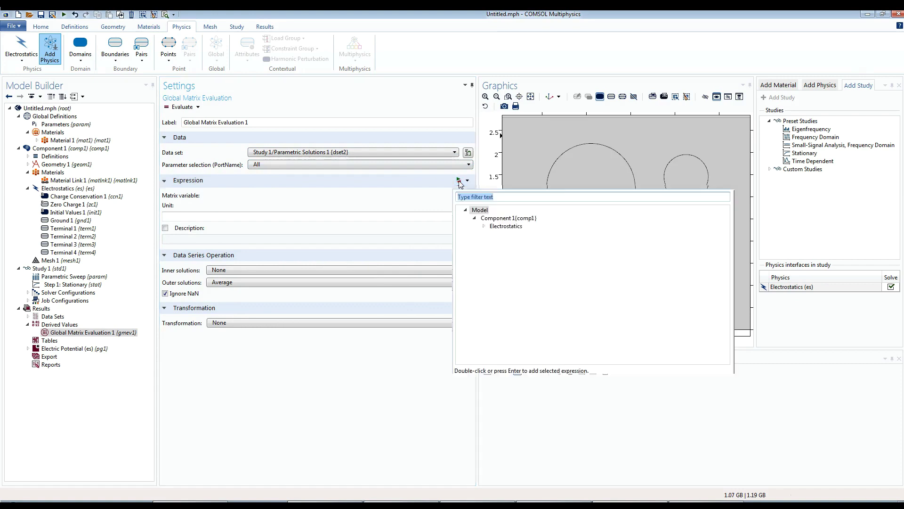
pyautogui.click(484, 226)
pyautogui.click(493, 233)
pyautogui.click(501, 242)
pyautogui.click(525, 250)
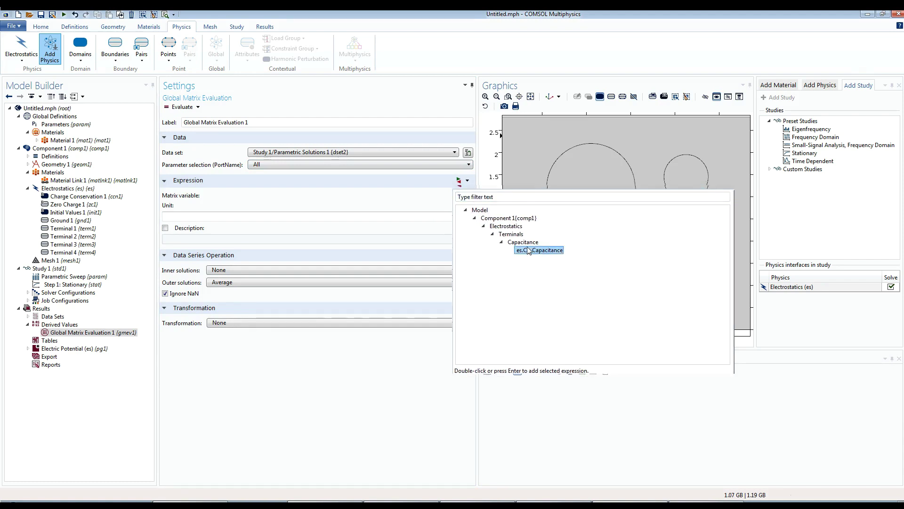
pyautogui.doubleClick(529, 250)
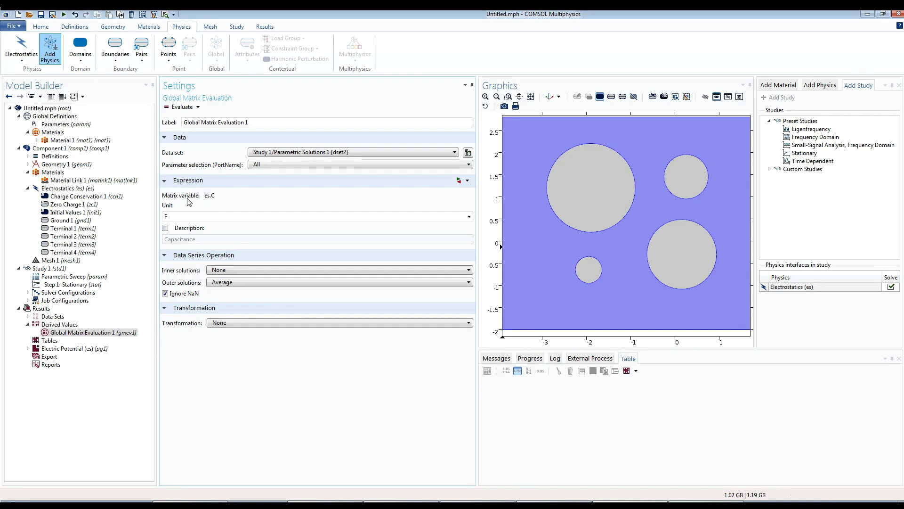
# Evaluate es.C in pF and enlarge Table 1 to show the 4×4 capacitance matrix.
pyautogui.click(166, 214)
pyautogui.write('F')
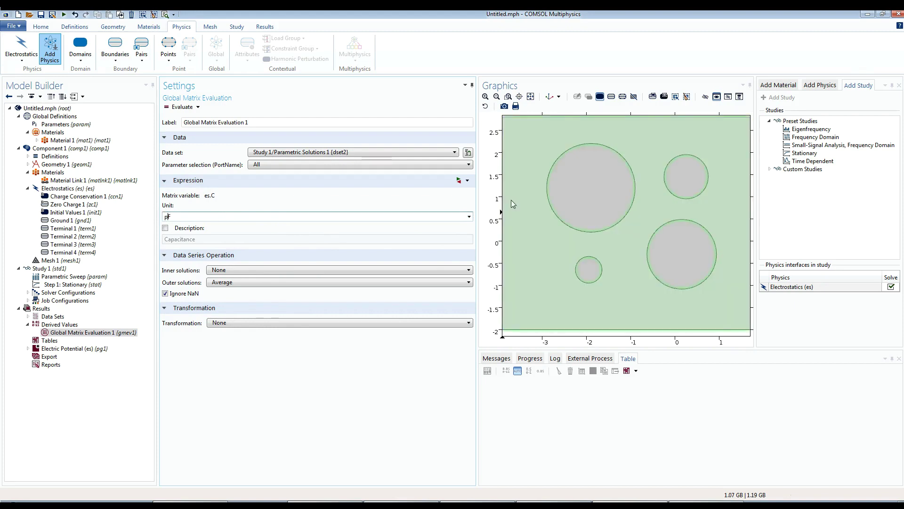
pyautogui.click(303, 207)
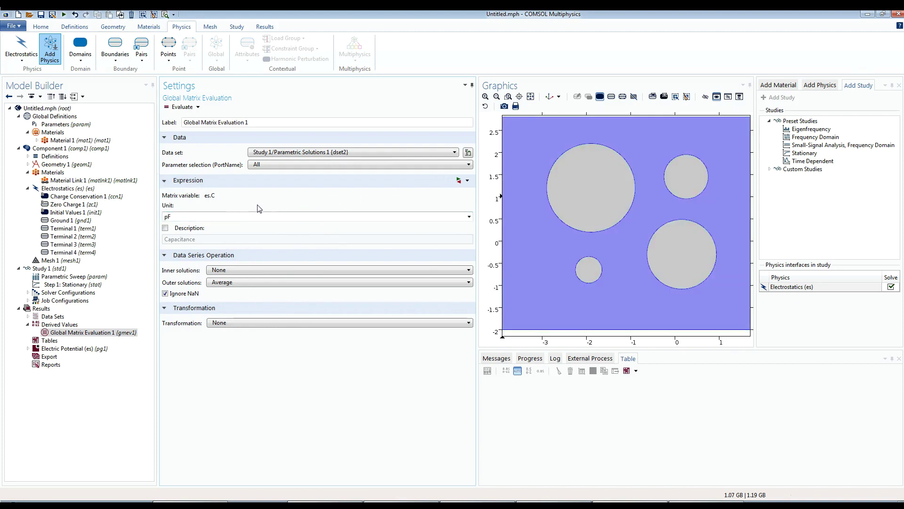
pyautogui.click(179, 107)
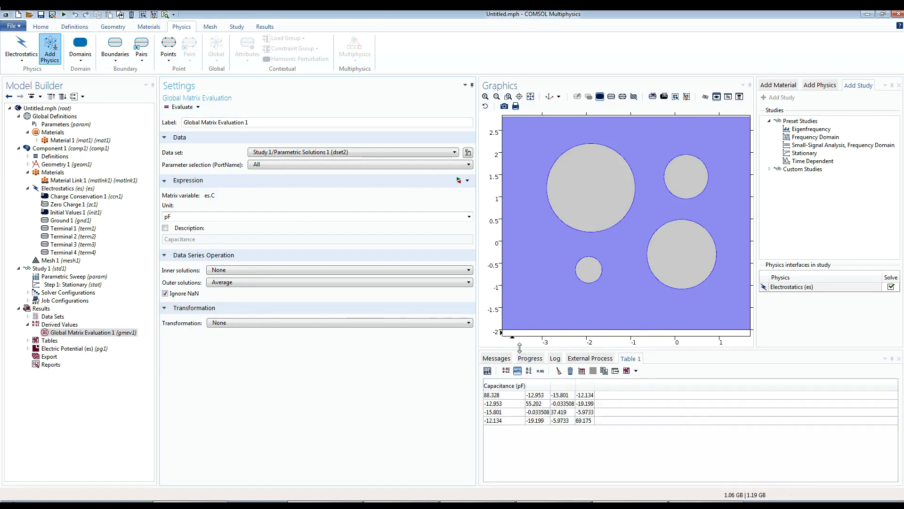
pyautogui.moveTo(510, 202); pyautogui.dragTo(510, 174)
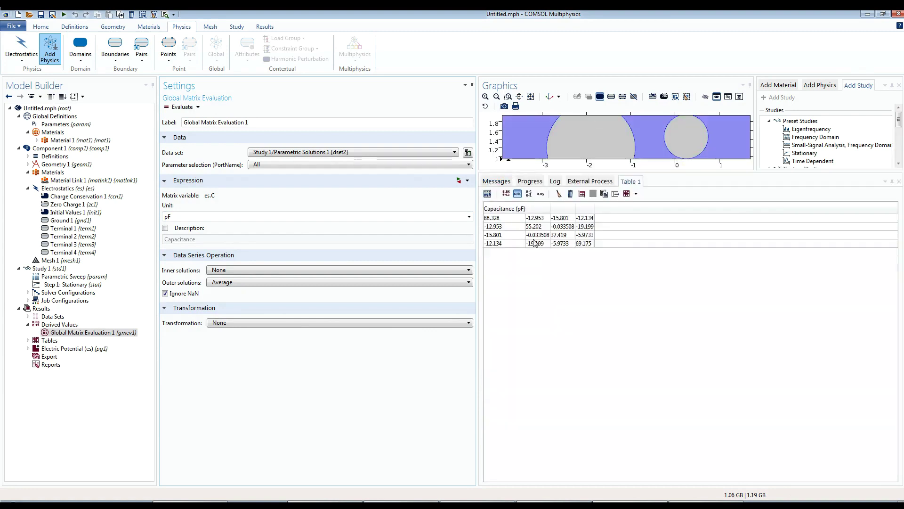